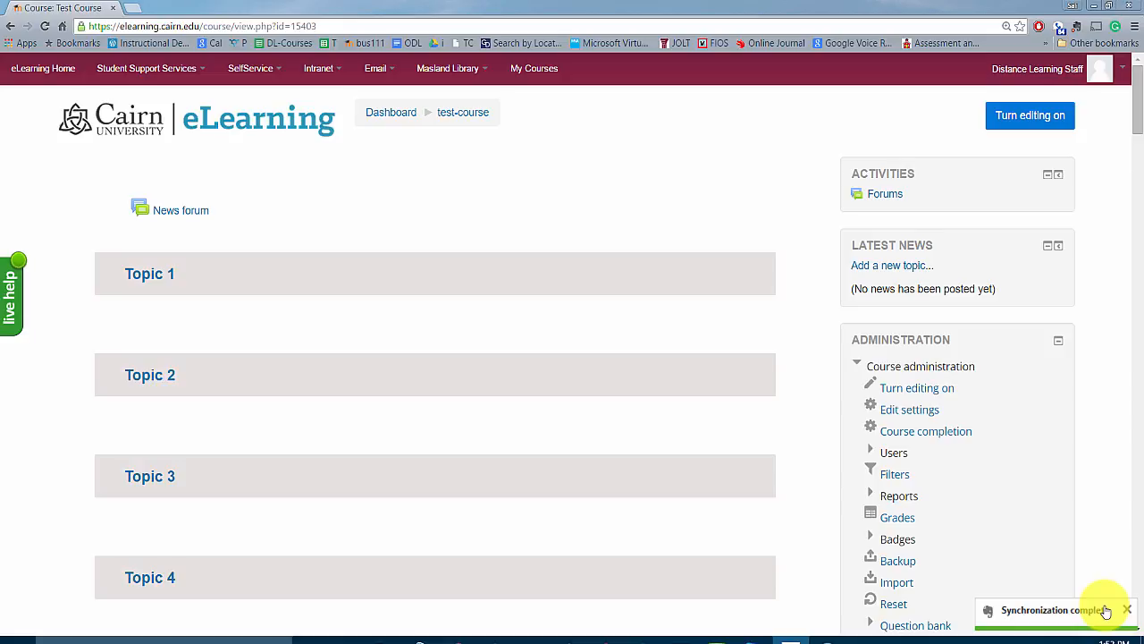
Go to the dashboard and open the Test Course from the course overview list.
left_click(390, 114)
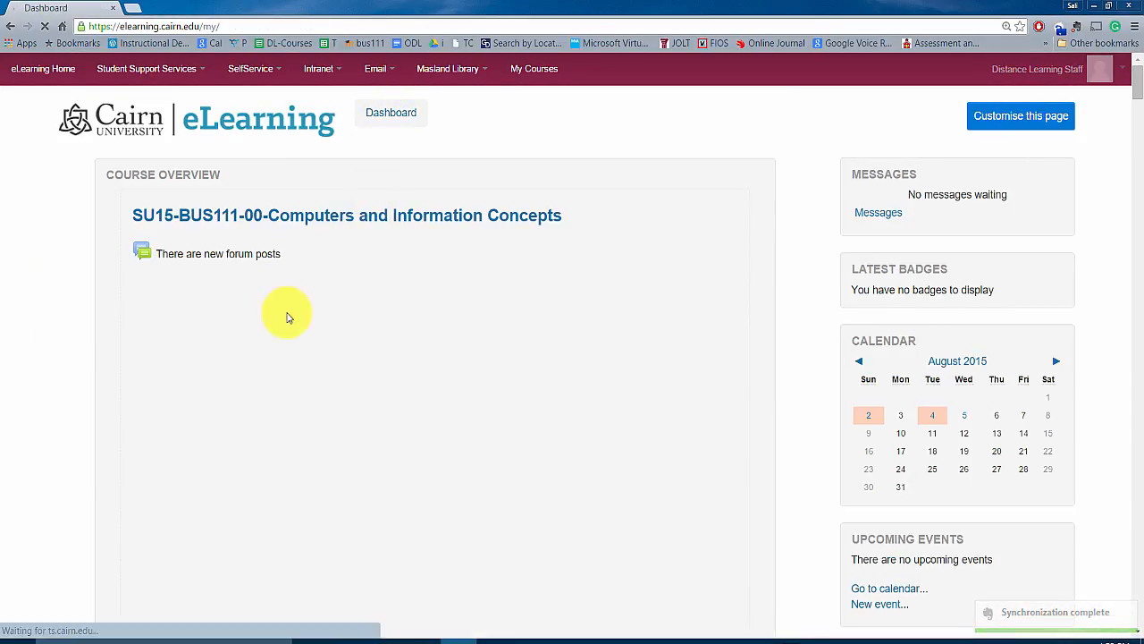
scroll(498, 330, "down", 1)
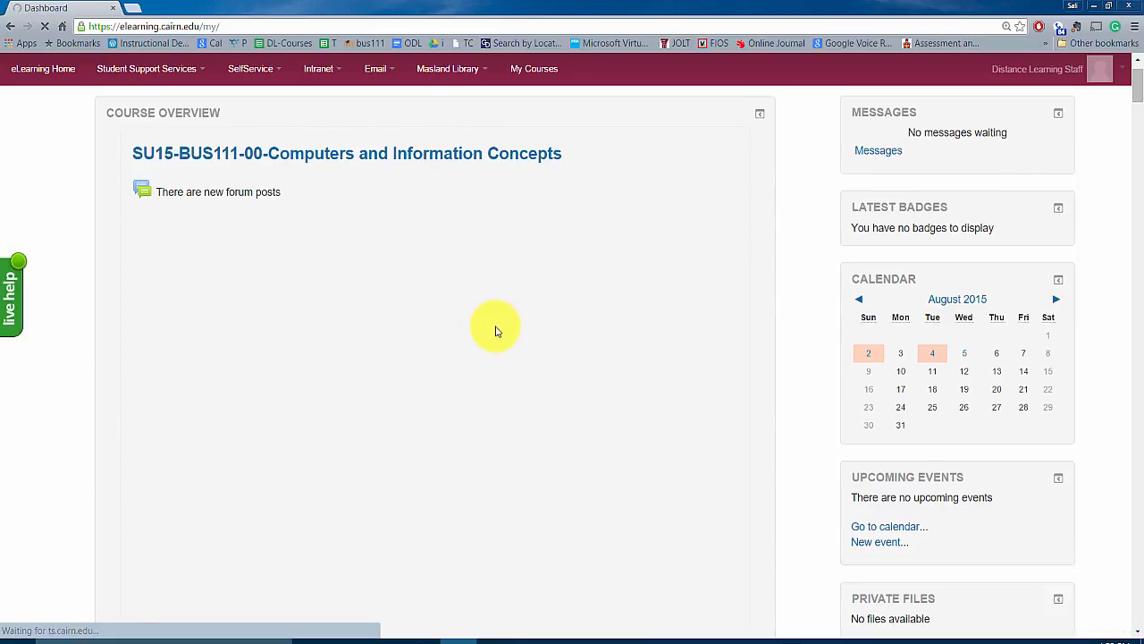
scroll(496, 331, "down", 4)
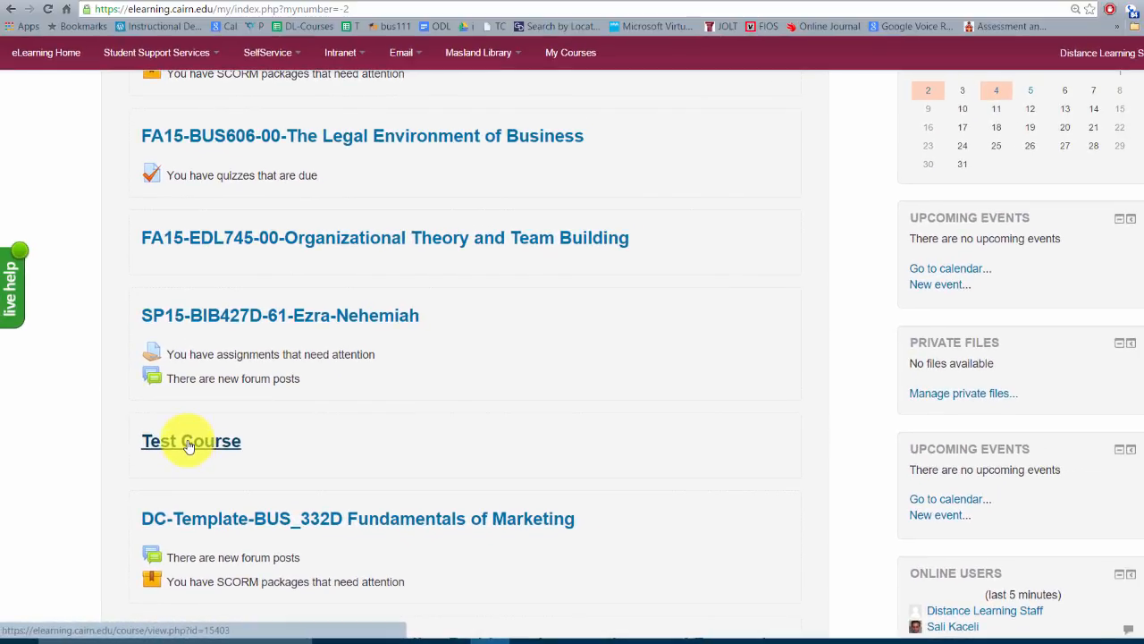
left_click(190, 446)
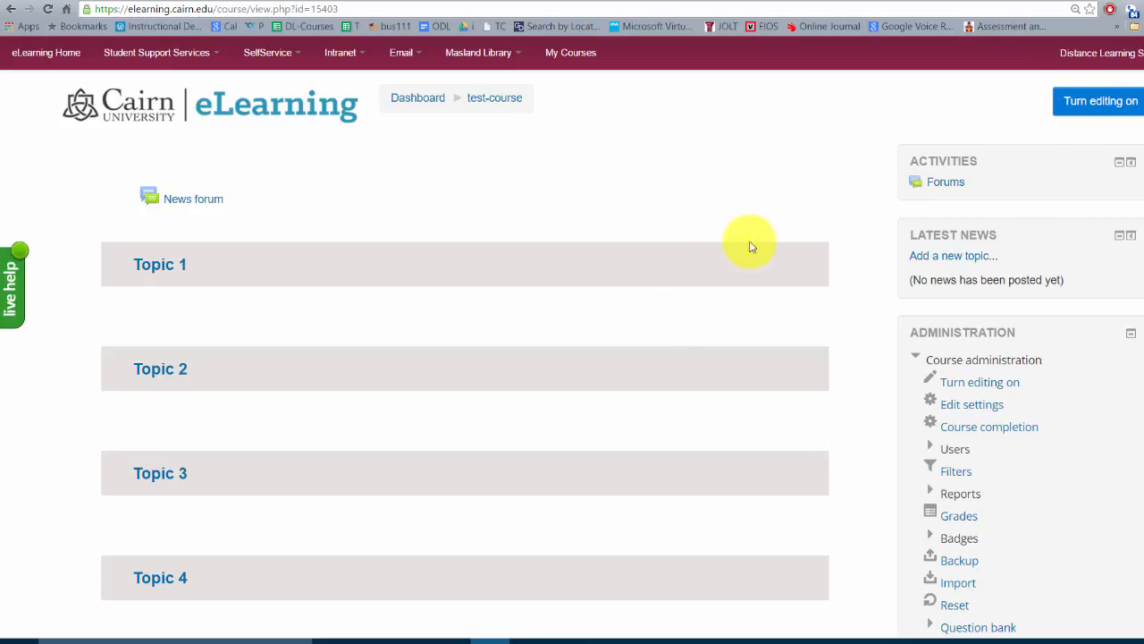
Turn editing on and open the general section's summary for editing.
left_click(1106, 107)
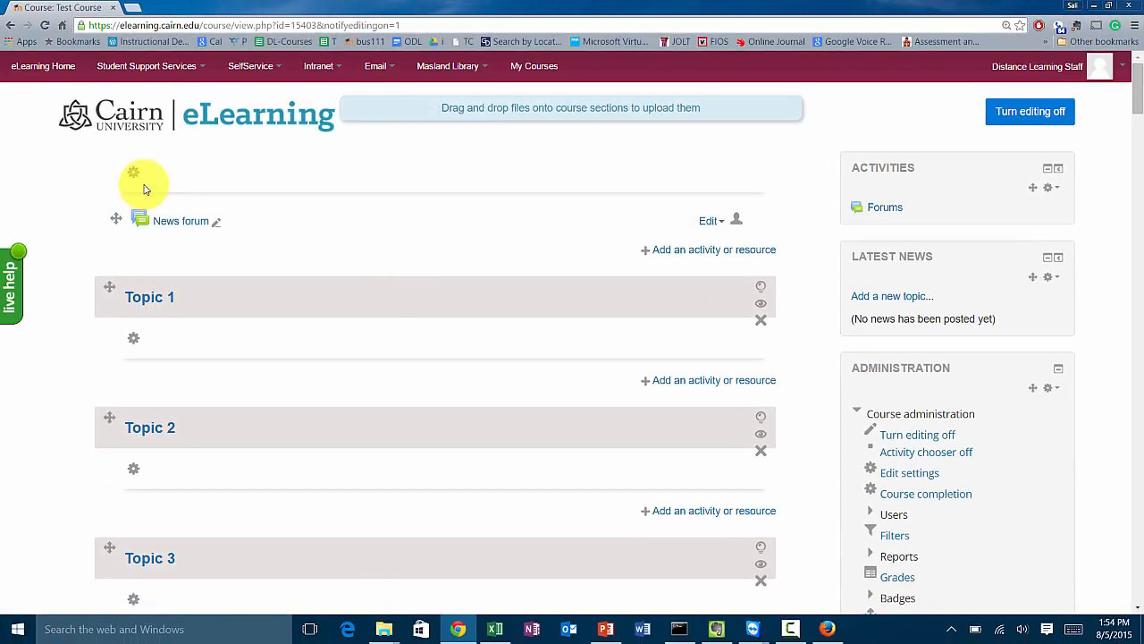
left_click(133, 176)
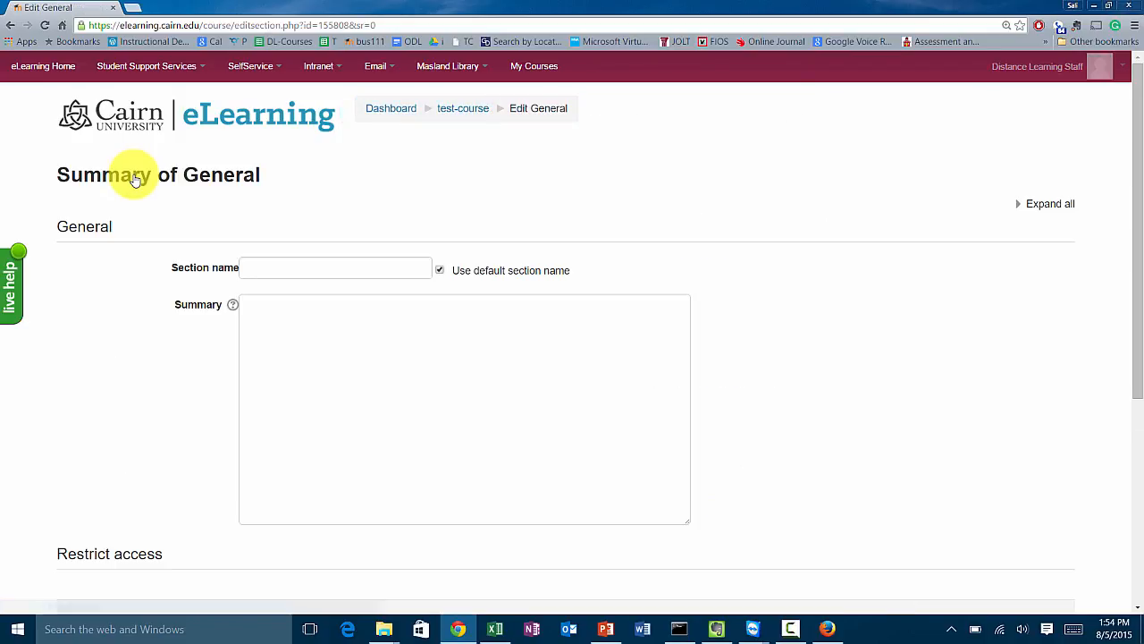
Paste the course title, instructor line and semester text into the summary editor.
left_click(314, 337)
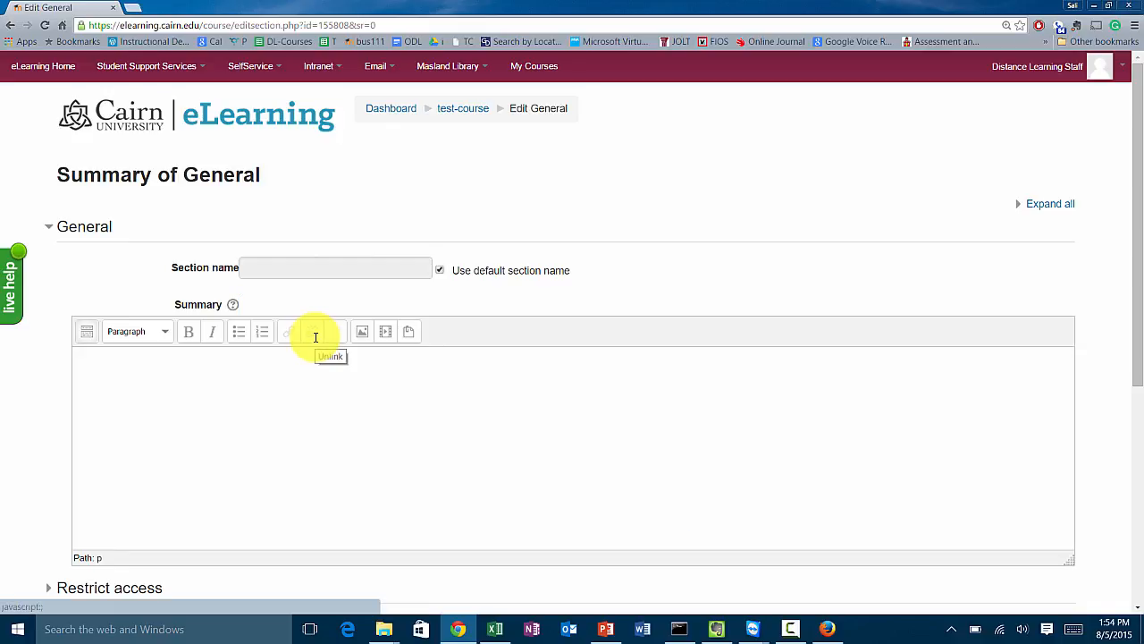
left_click(248, 391)
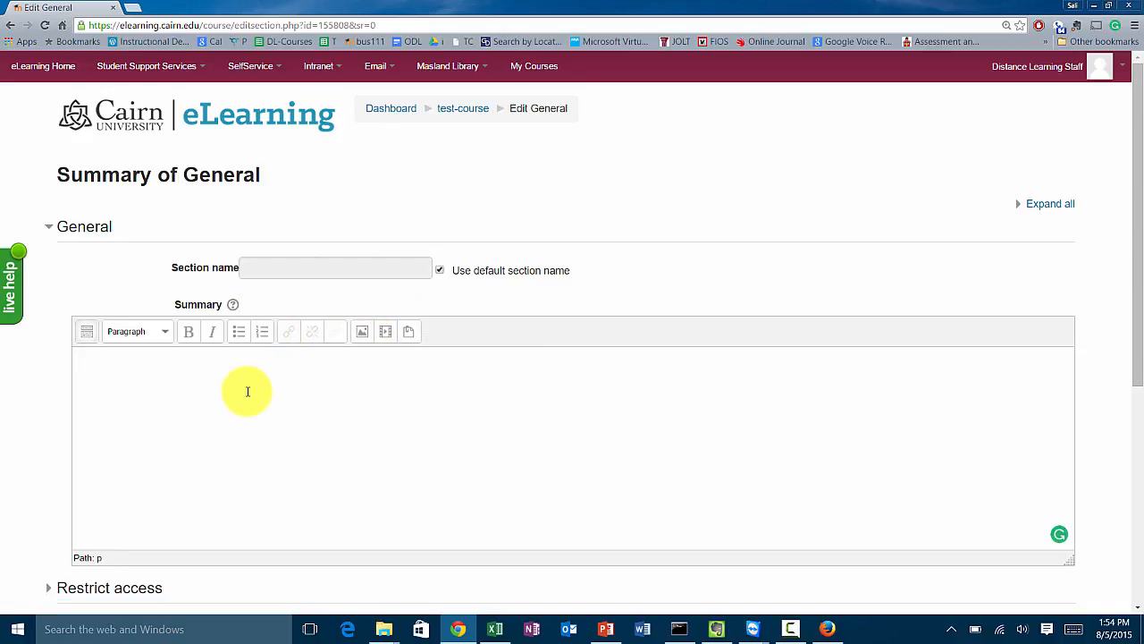
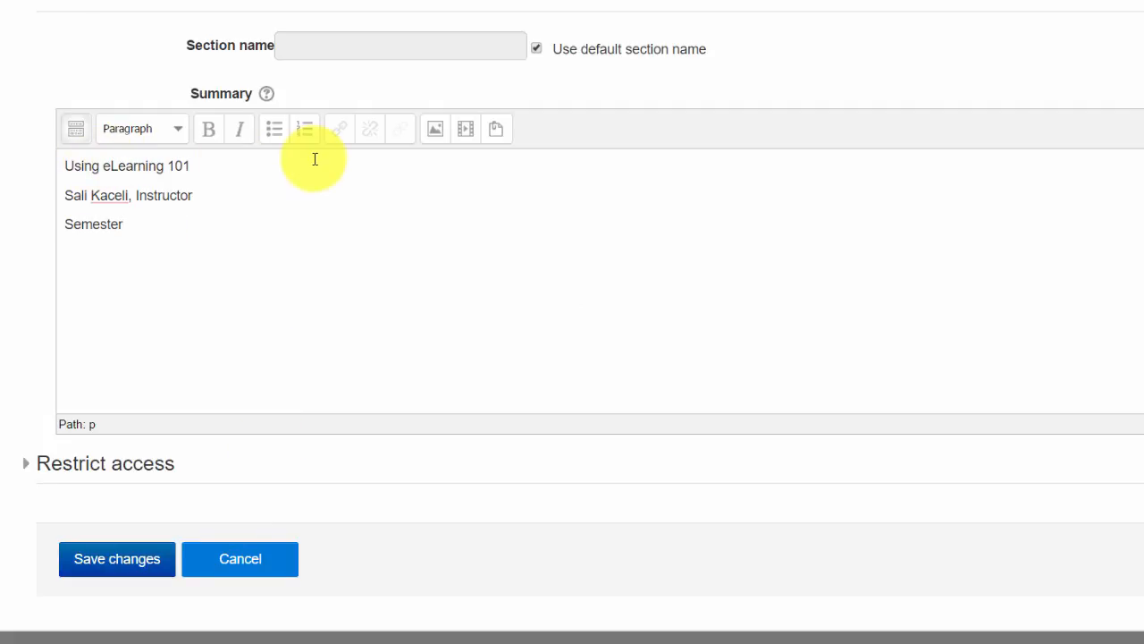
Make the 'Using eLearning 101' line bold and format it as Heading 1.
left_click_drag(189, 166, 49, 165)
left_click(221, 141)
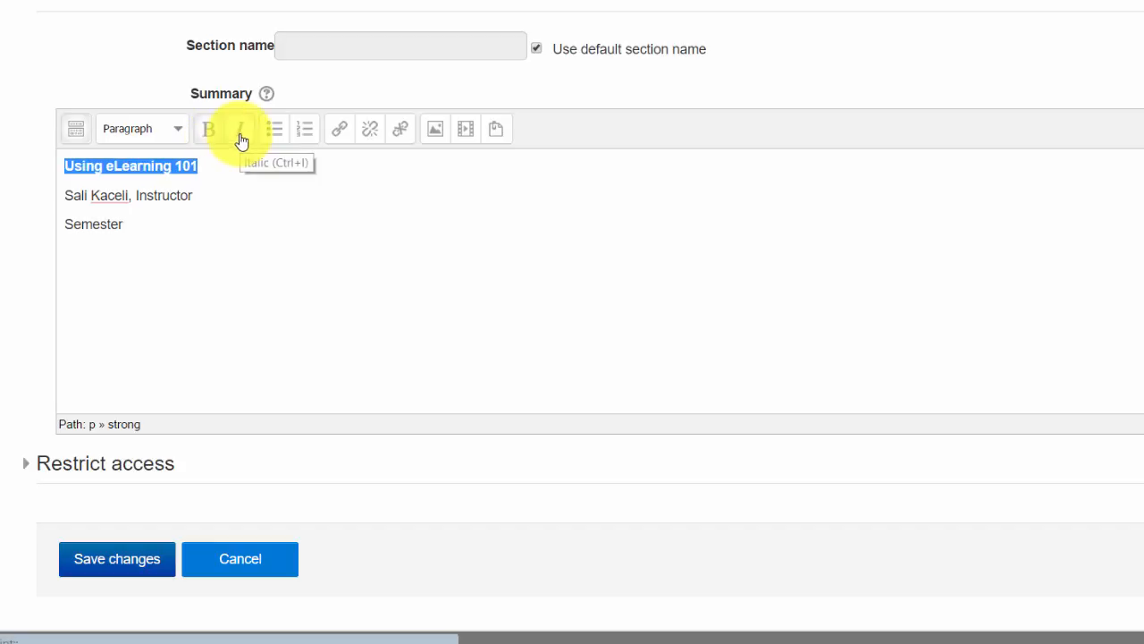
left_click(178, 132)
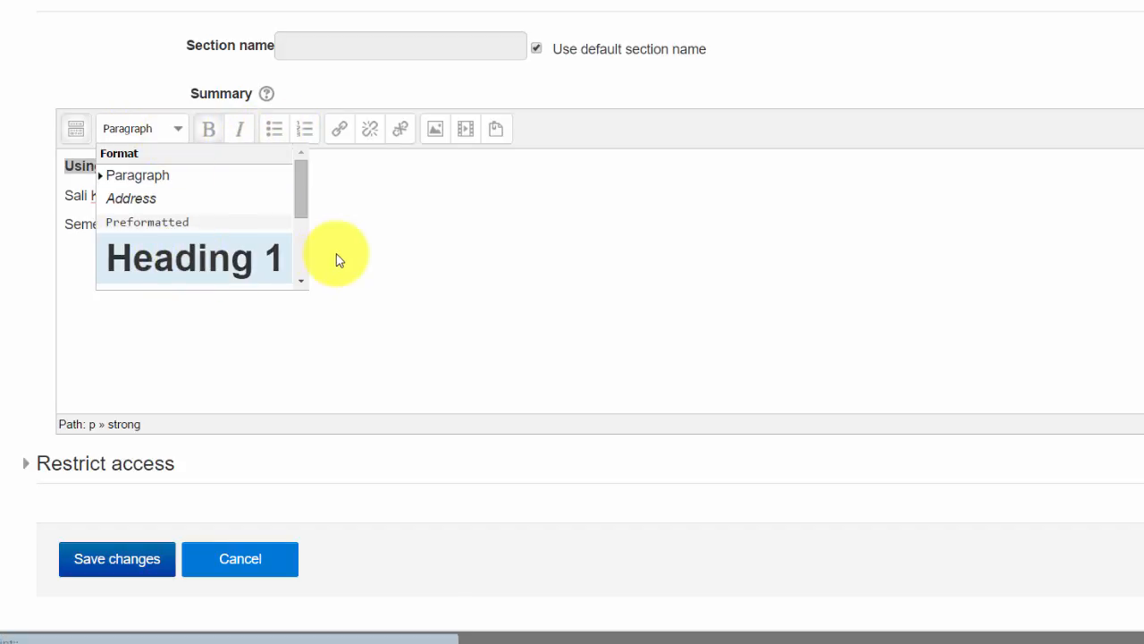
left_click(269, 258)
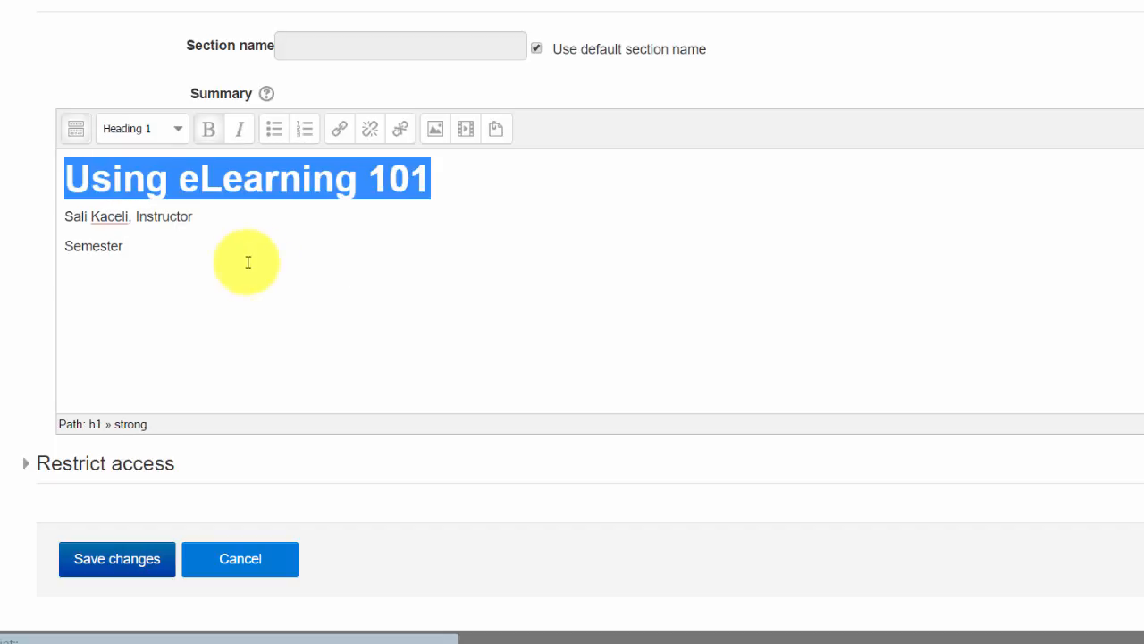
left_click(184, 243)
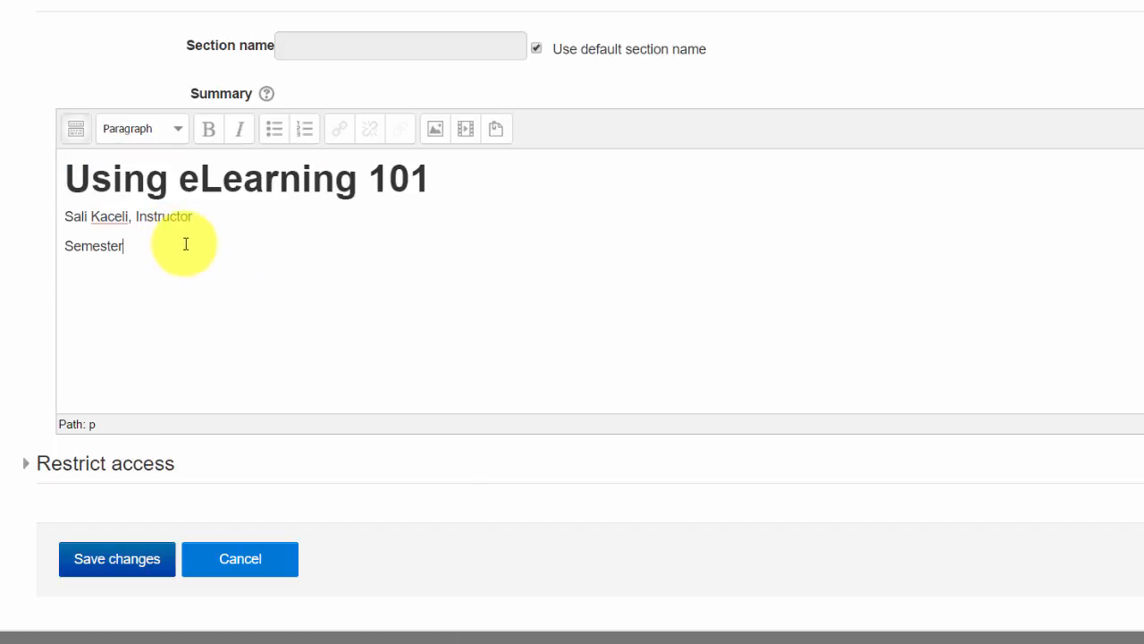
Expand the editor's full toolbar.
left_click(76, 138)
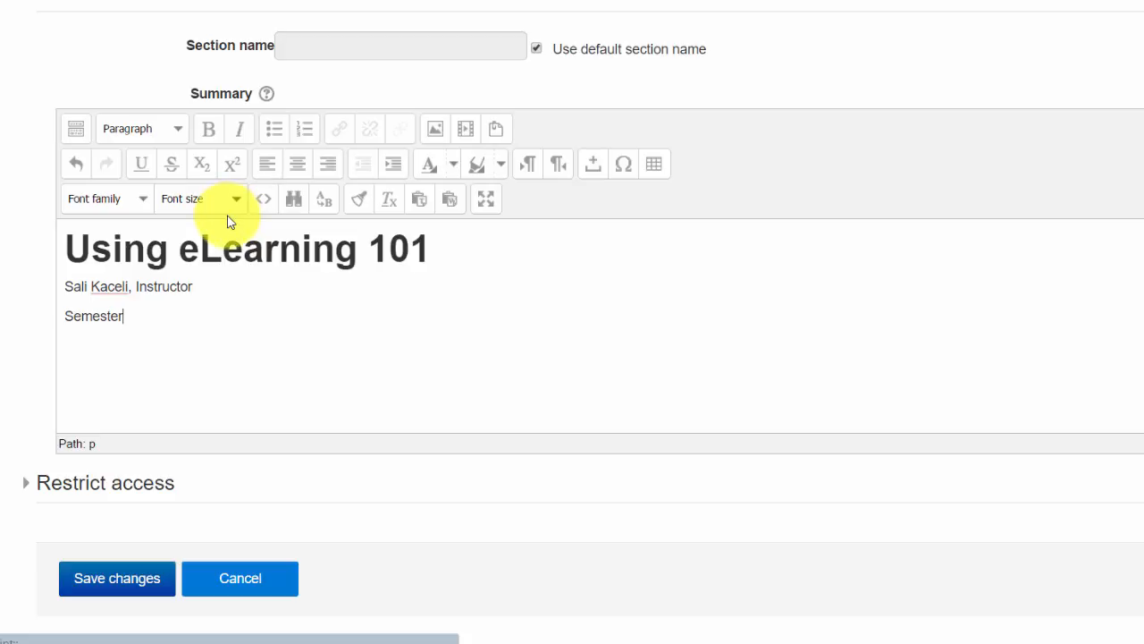
left_click_drag(204, 286, 26, 286)
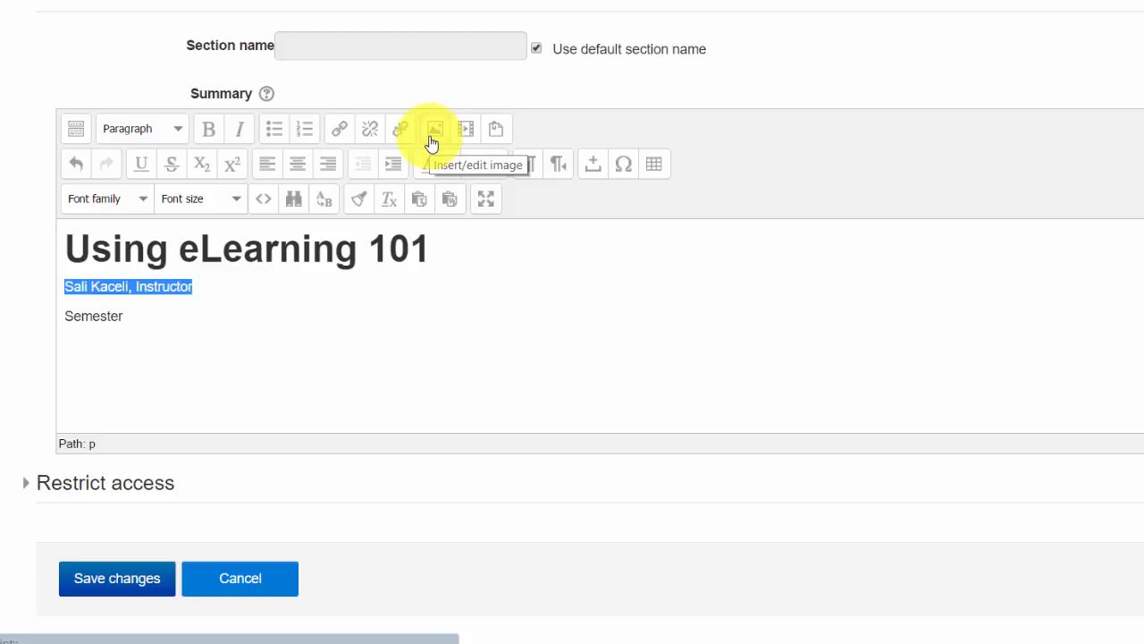
left_click(201, 329)
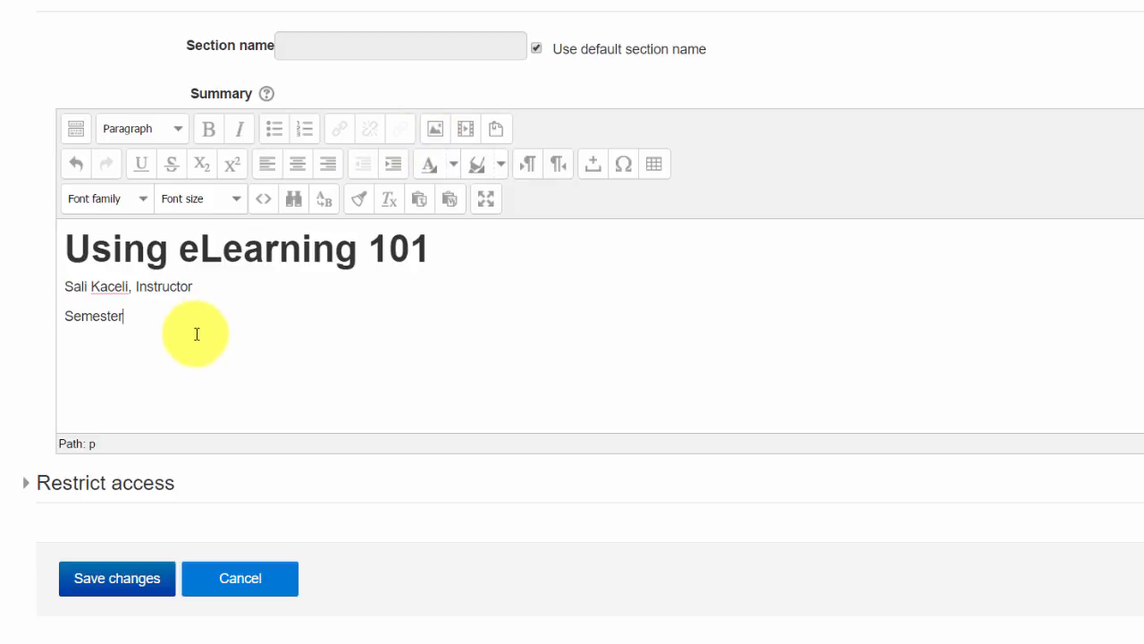
Start inserting an image at the beginning of the heading and open the file picker.
left_click(59, 249)
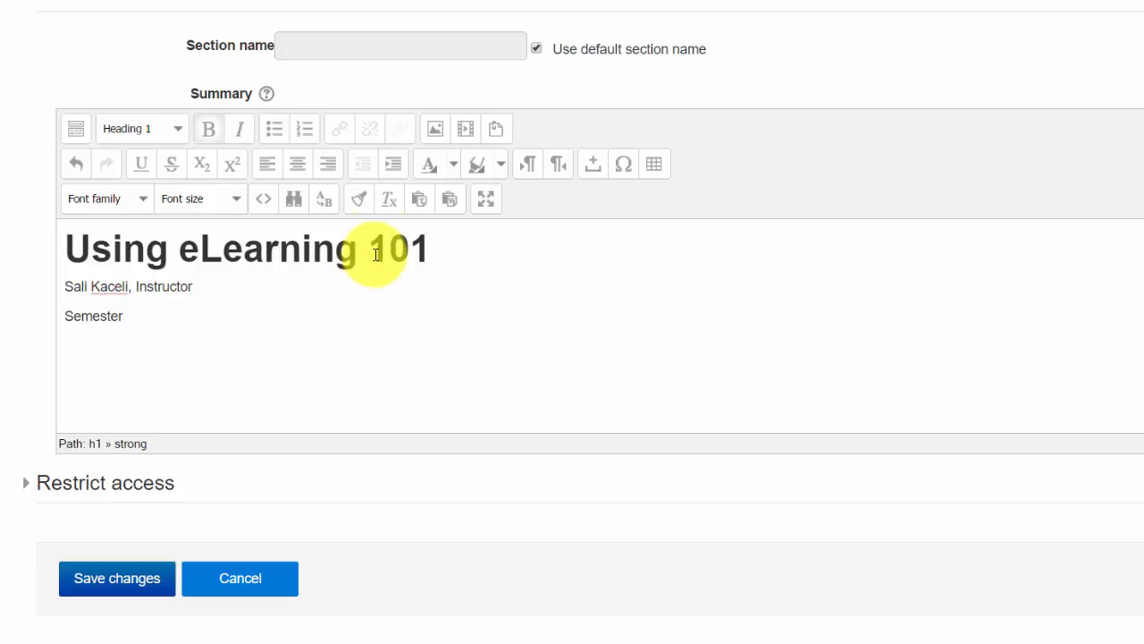
left_click(434, 134)
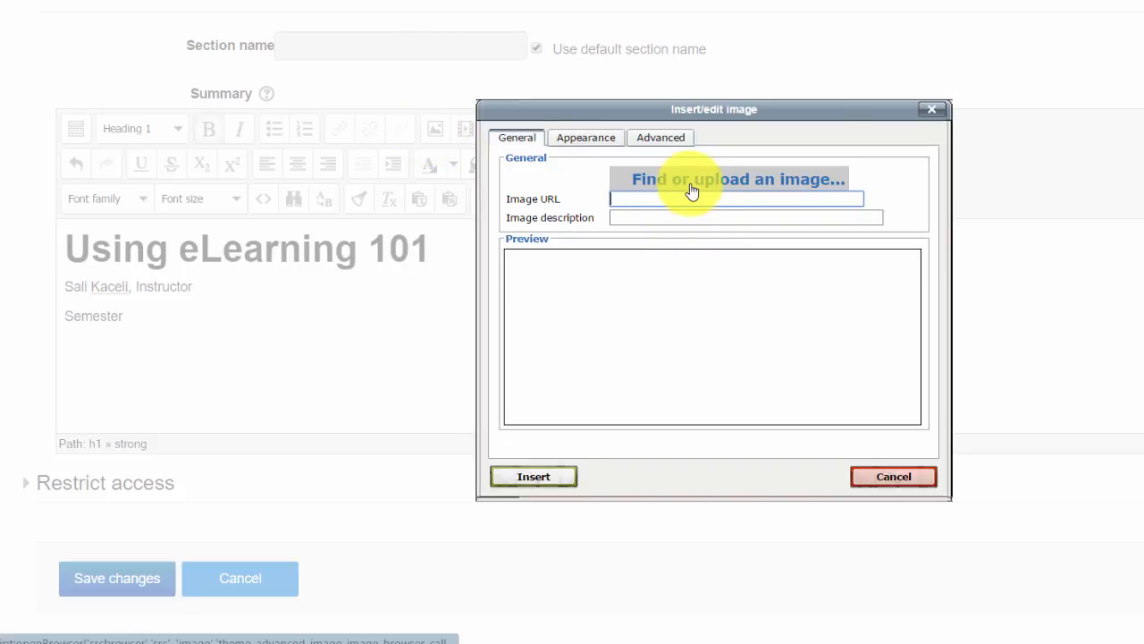
left_click(685, 183)
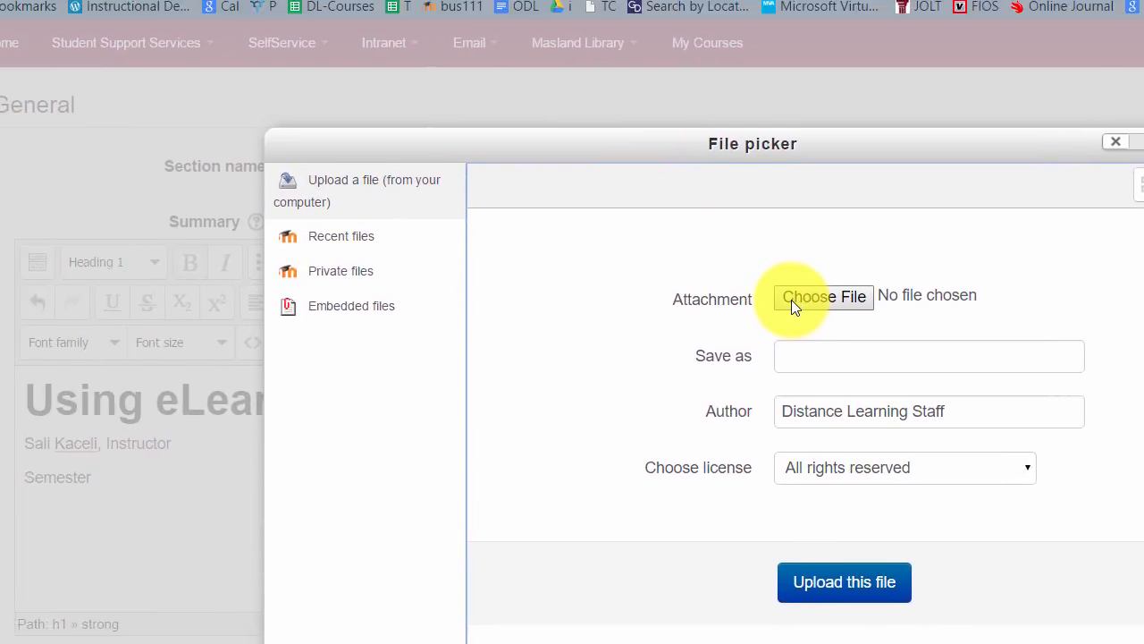
Upload 'How computers work image' from the Desktop's Sample Course > Presentations and Resources folder.
left_click(678, 181)
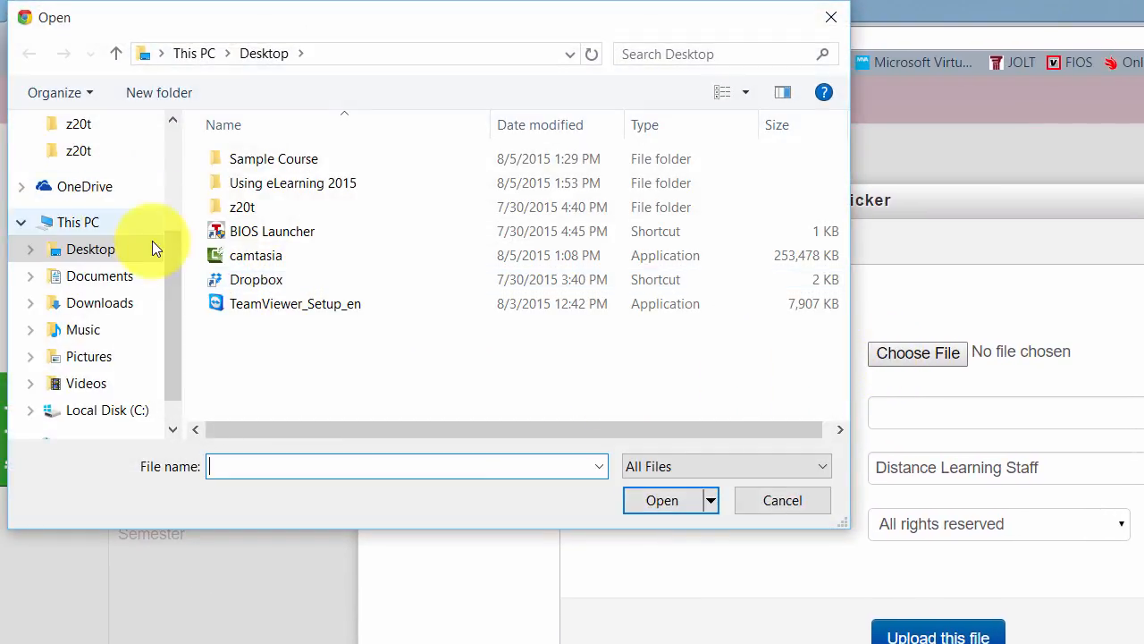
left_click_drag(171, 272, 172, 179)
scroll(172, 178, "up", 1)
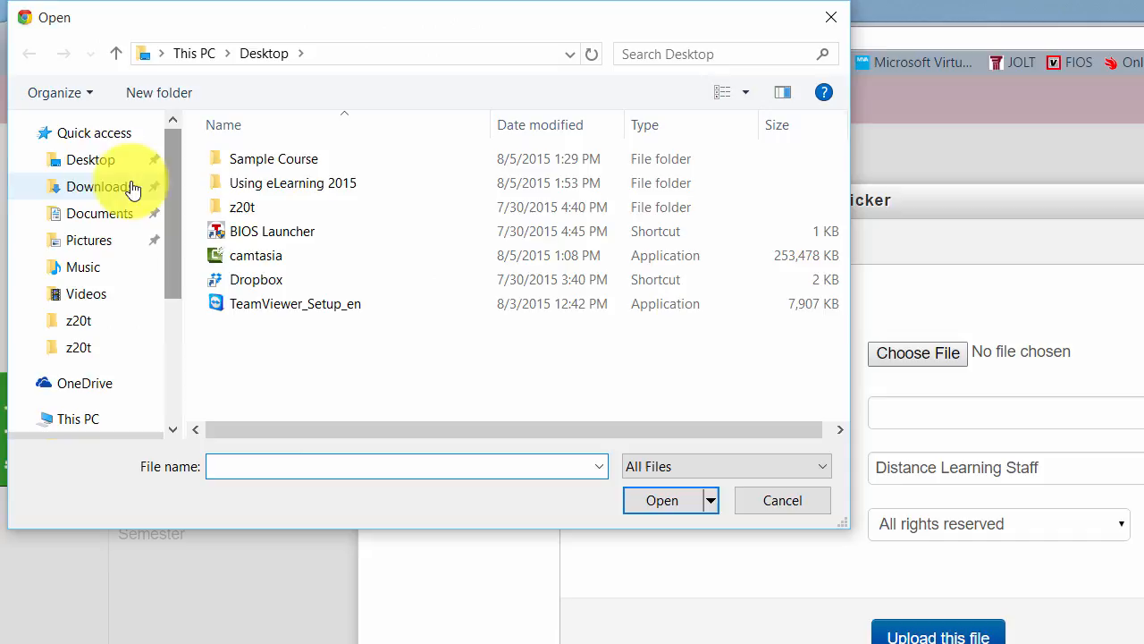
left_click(91, 162)
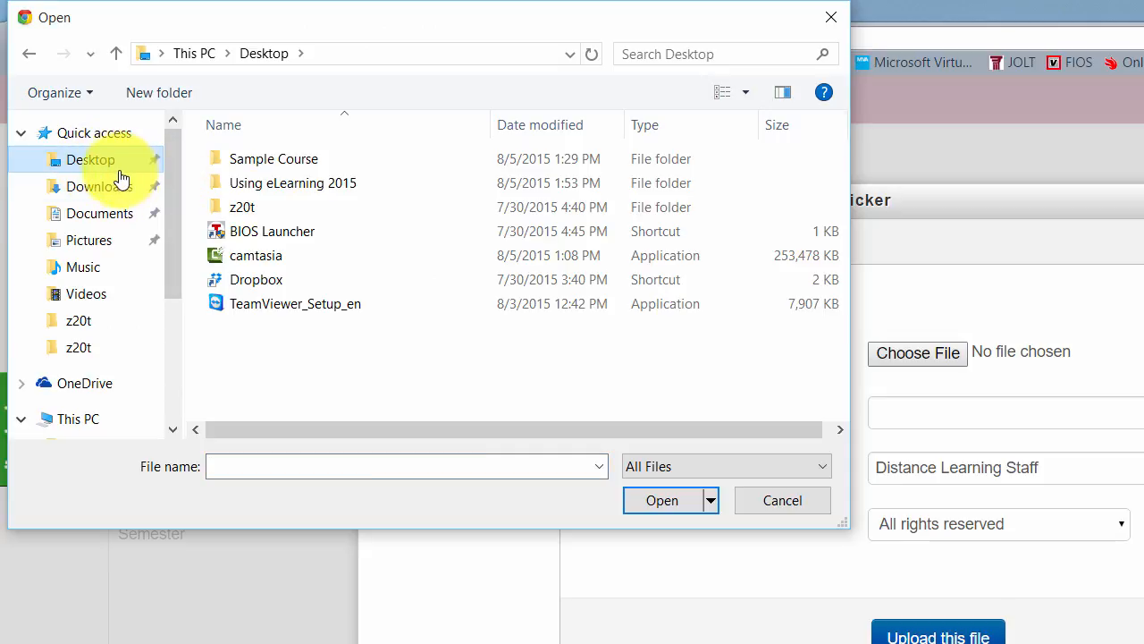
mouse_move(257, 163)
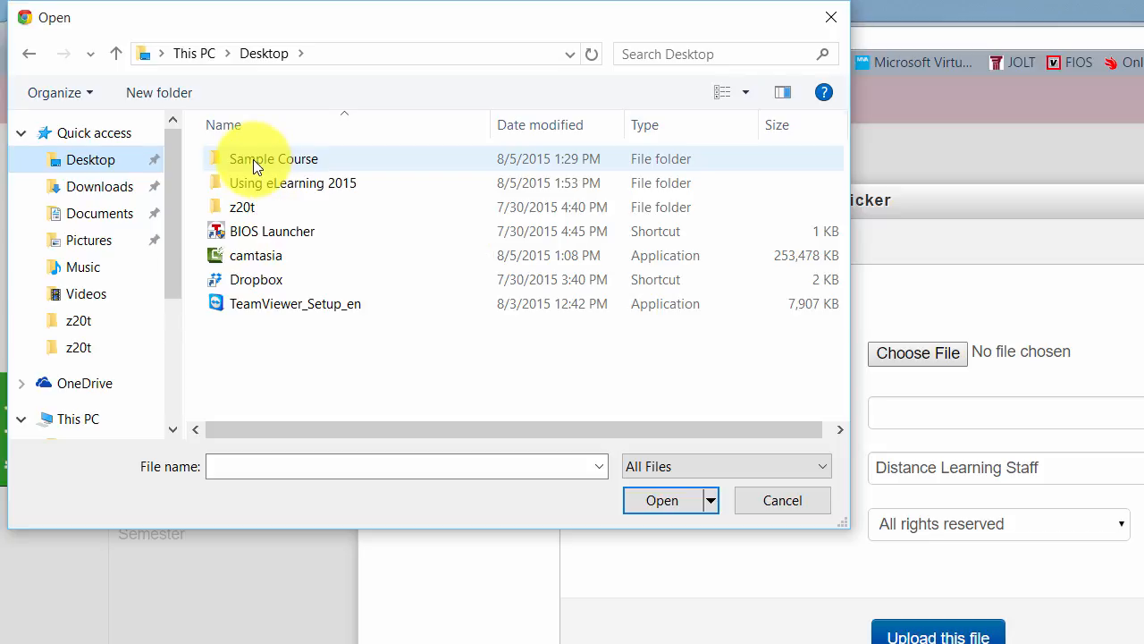
double_click(255, 160)
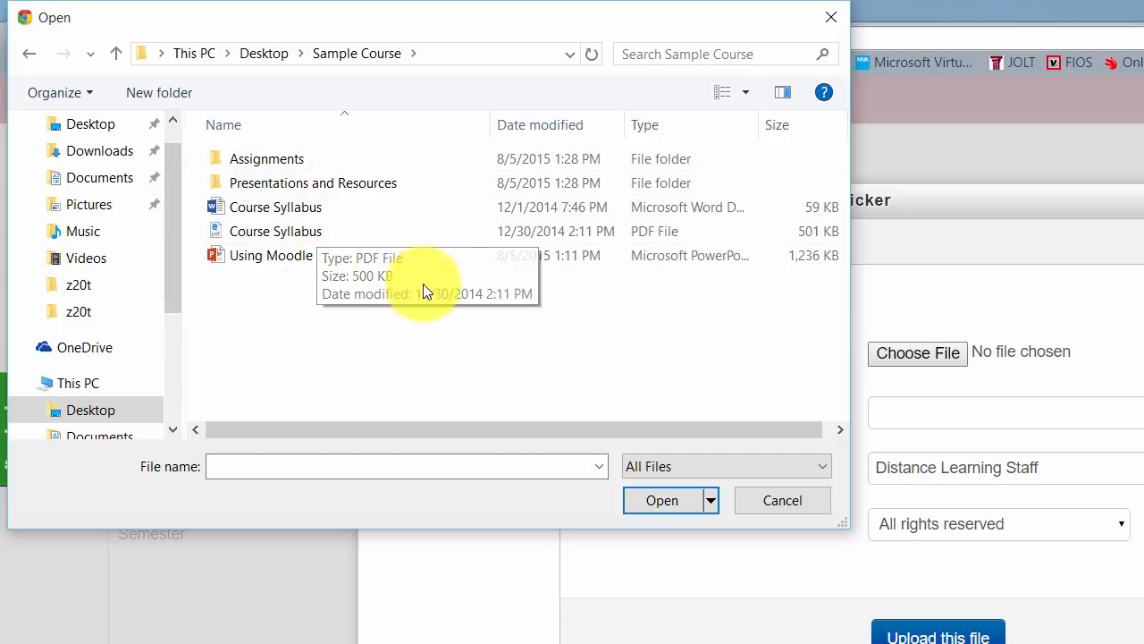
double_click(274, 180)
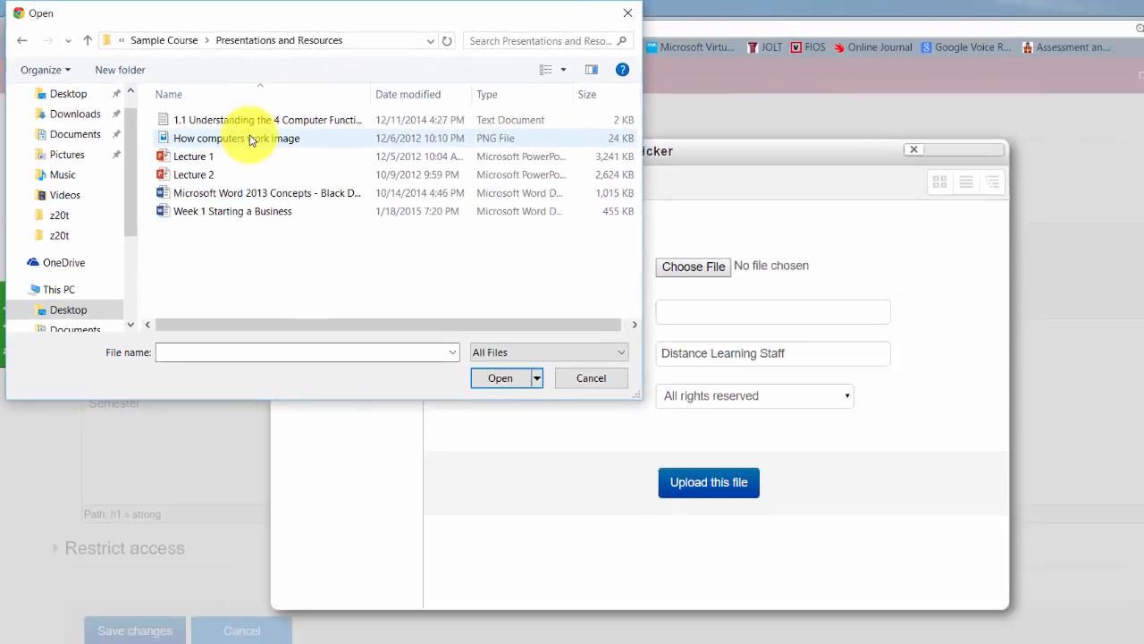
double_click(250, 139)
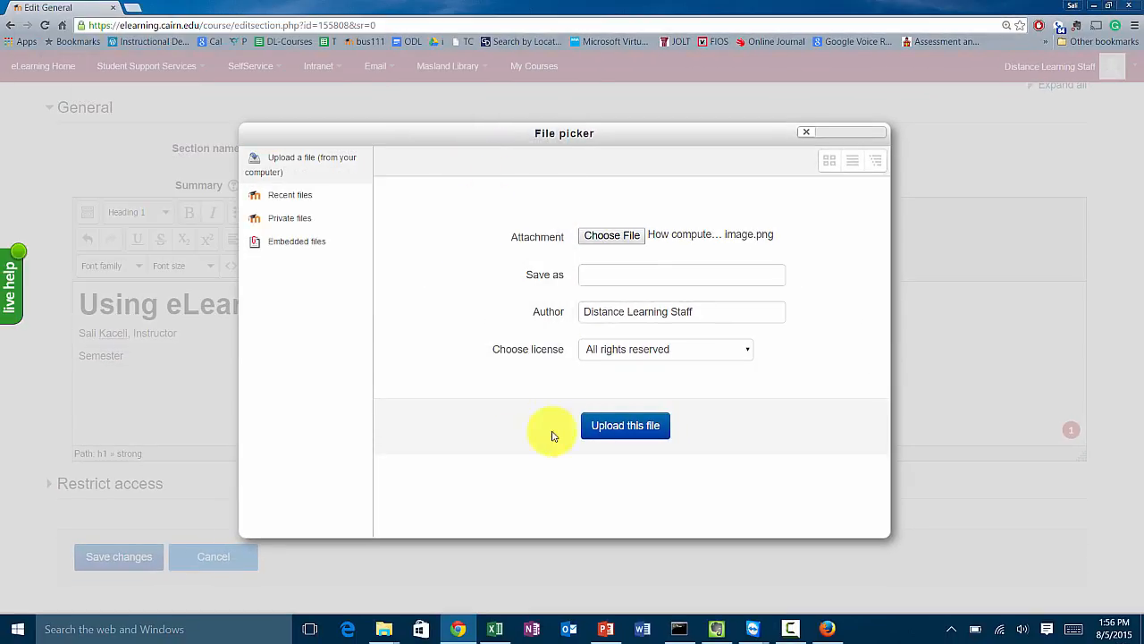
left_click(631, 429)
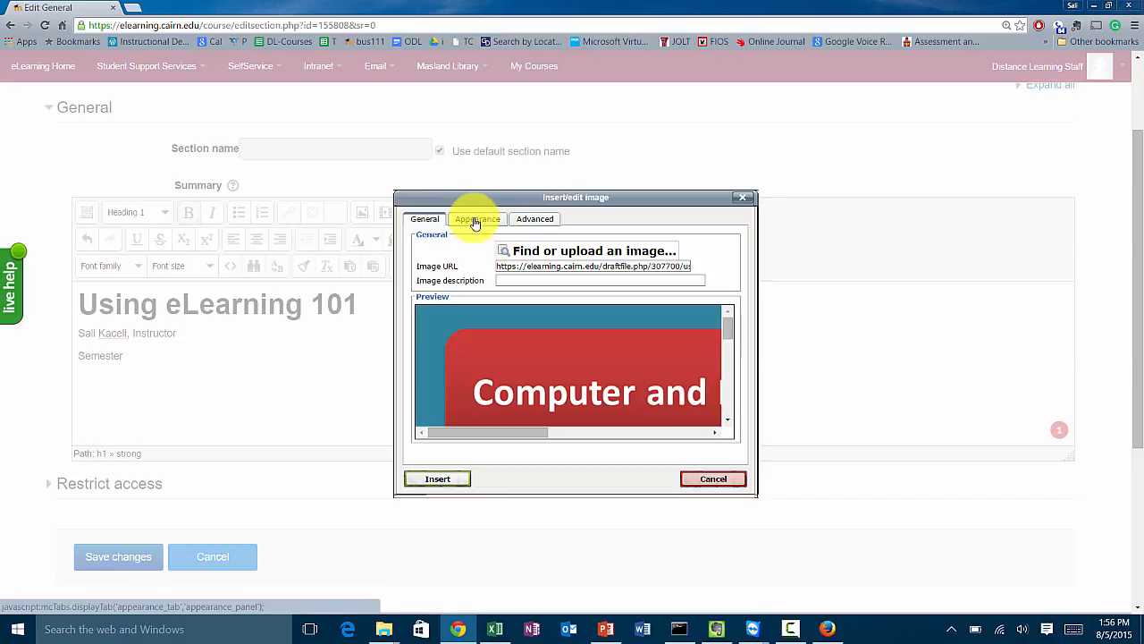
Set the image width to 300 px with proportions constrained and insert it without a description.
left_click(481, 223)
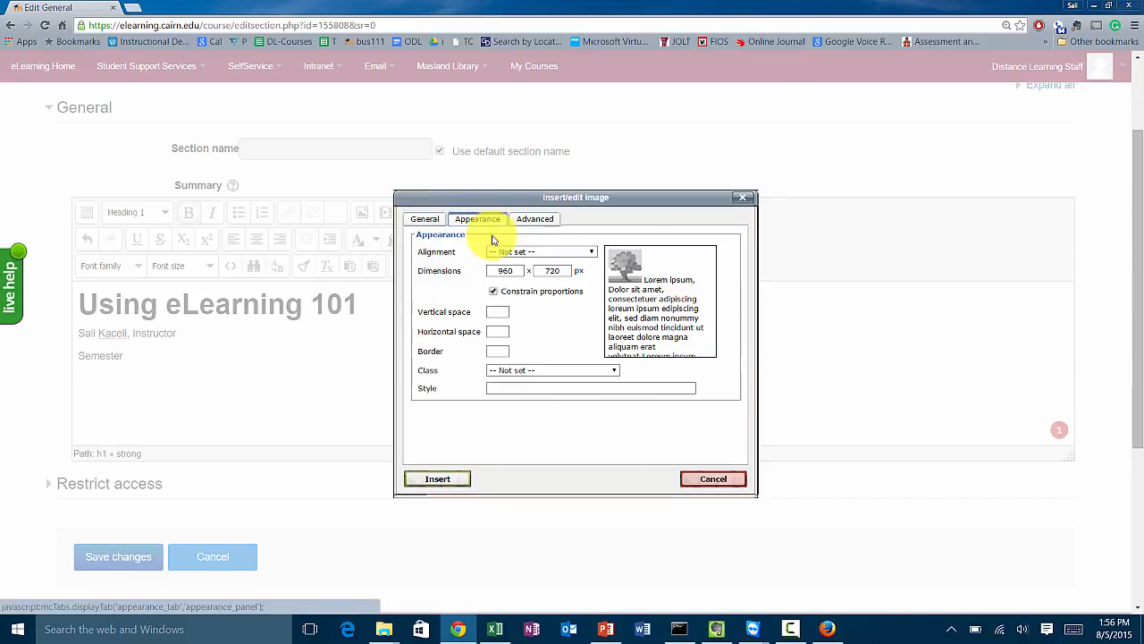
left_click_drag(522, 271, 490, 272)
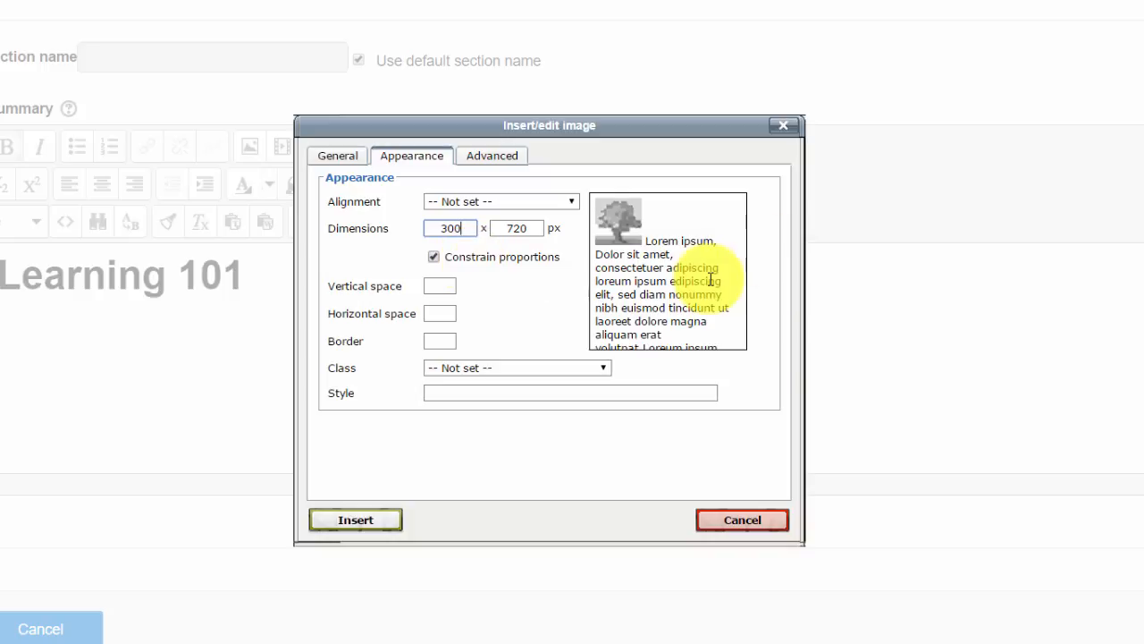
left_click(520, 324)
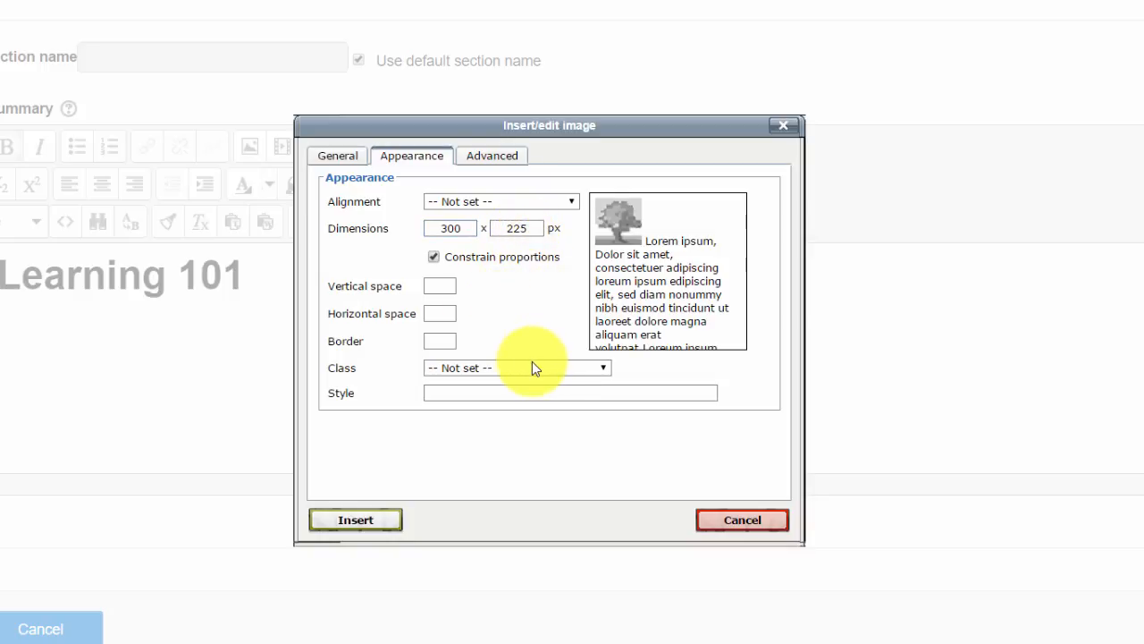
left_click(362, 528)
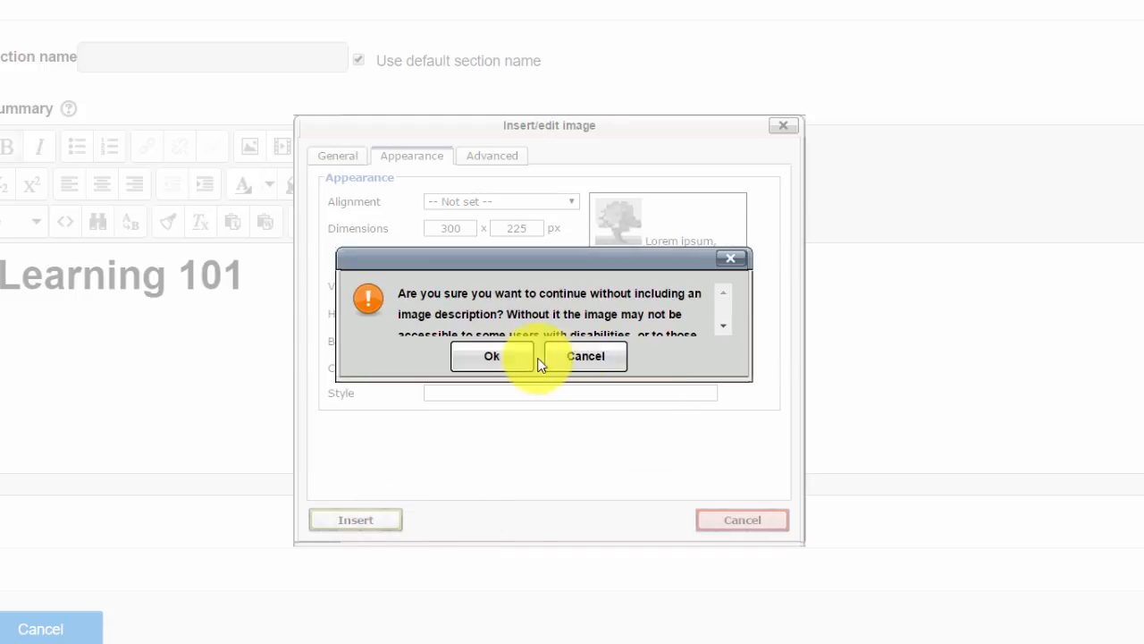
left_click(479, 370)
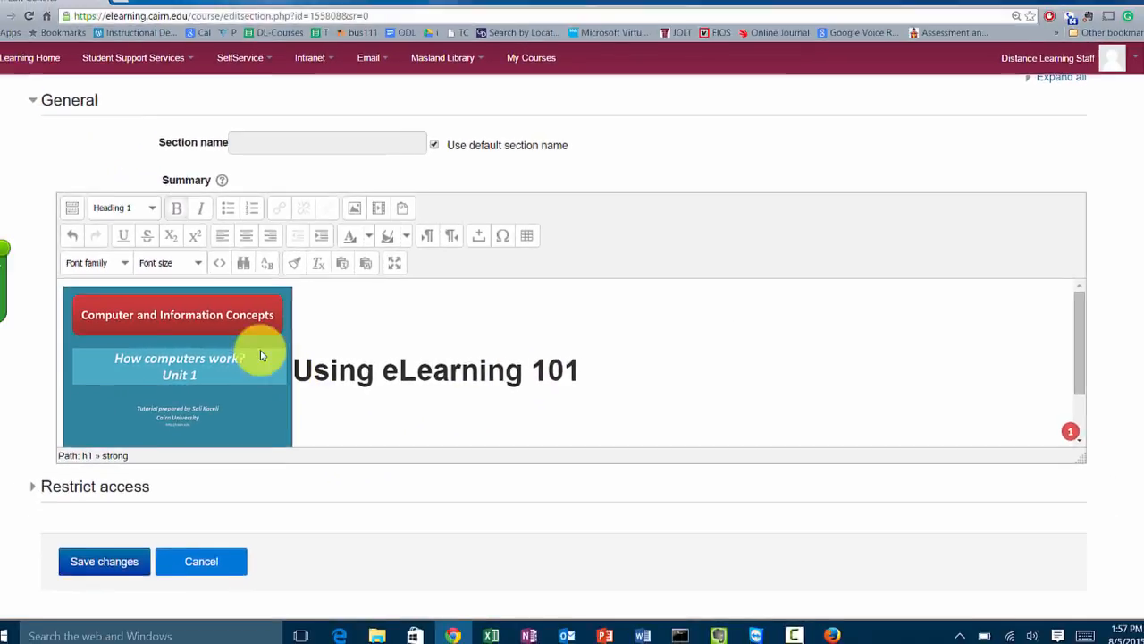
Align the heading image to the right, confirm continuing without a description, and save the section changes.
left_click(249, 343)
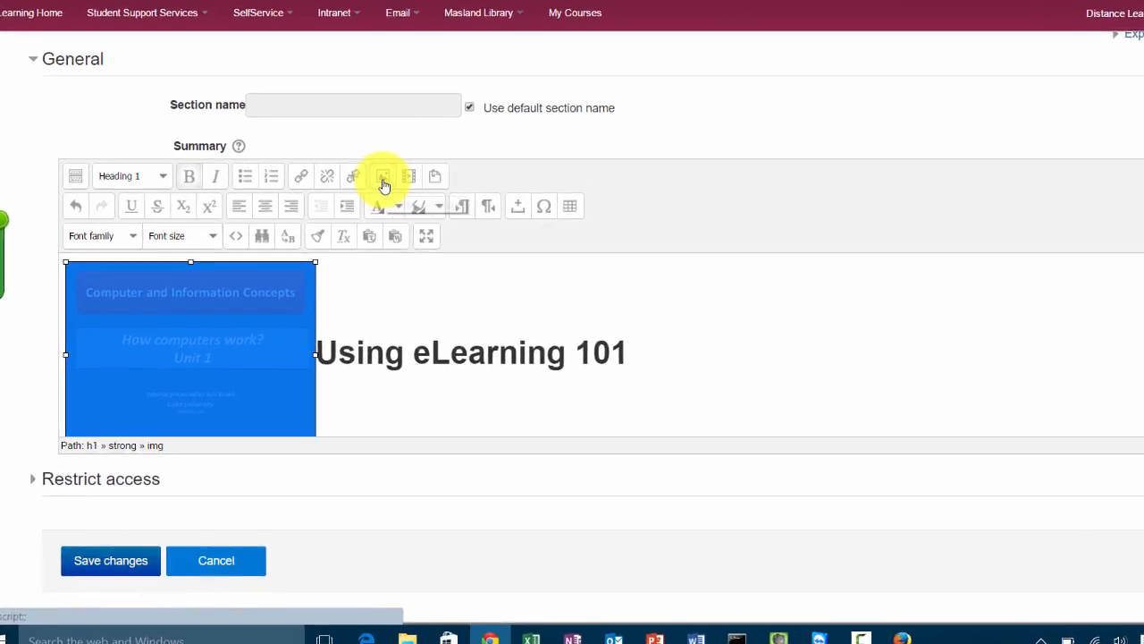
left_click(409, 134)
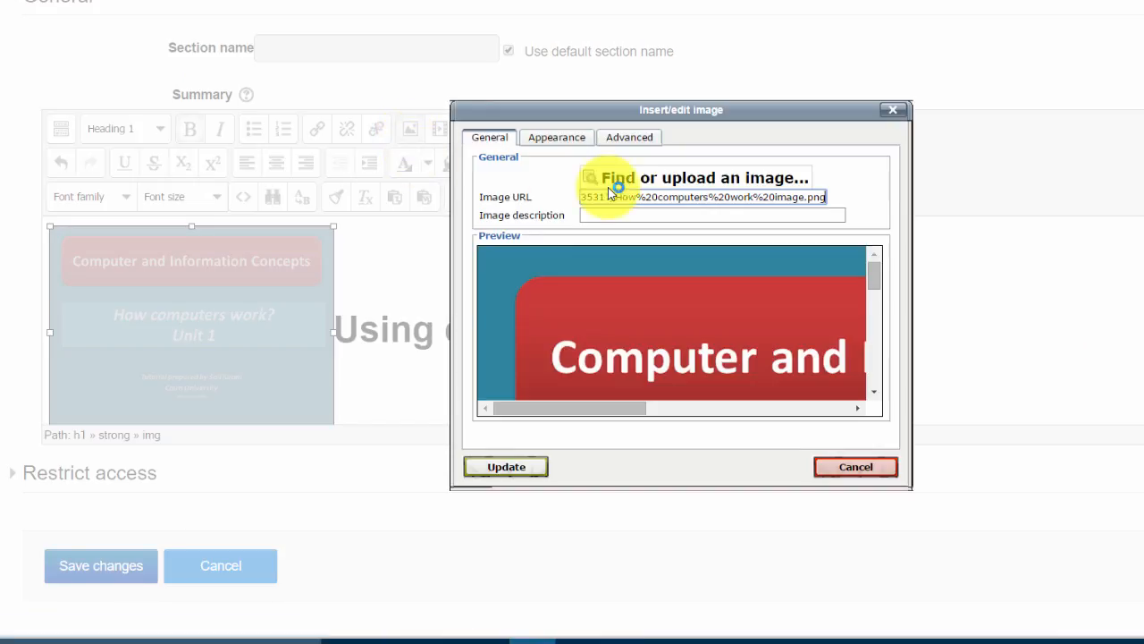
left_click(556, 141)
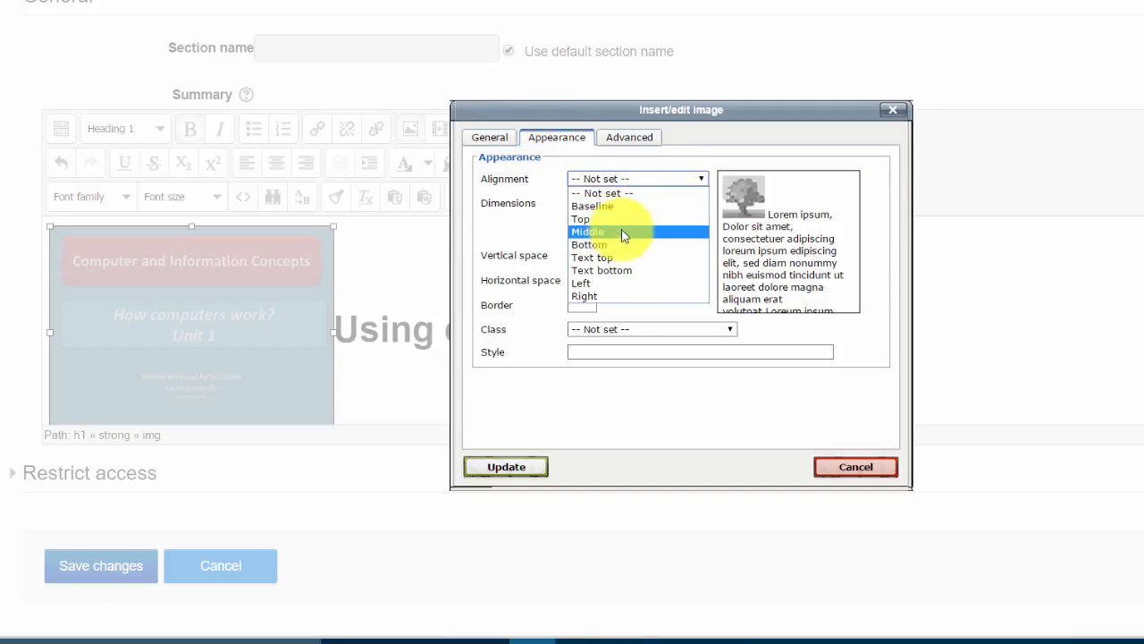
left_click(599, 296)
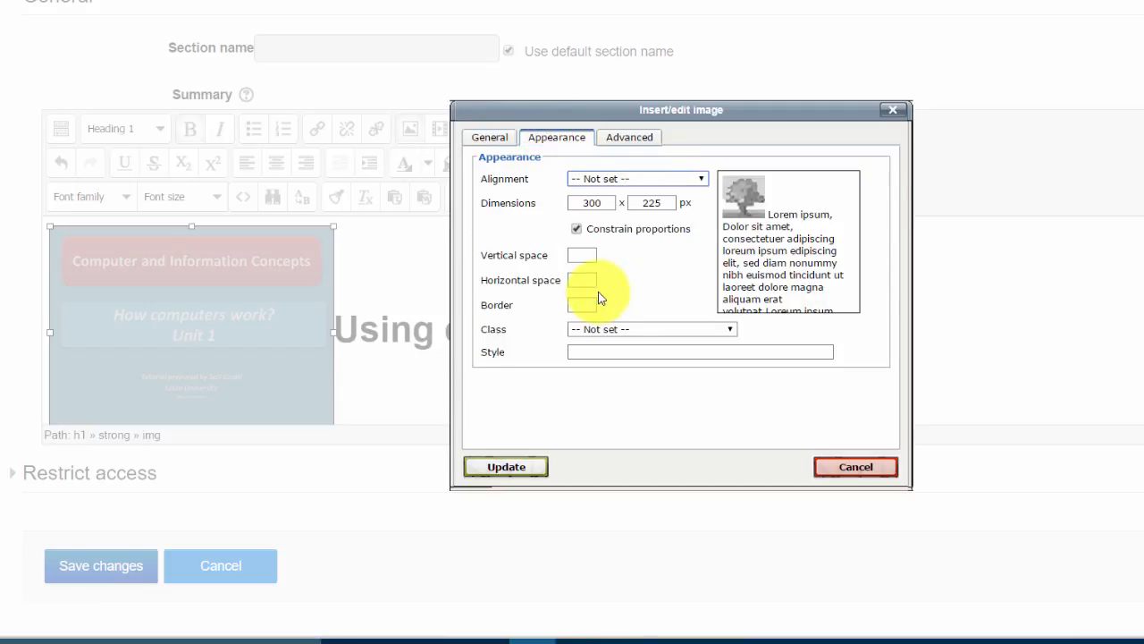
left_click(506, 467)
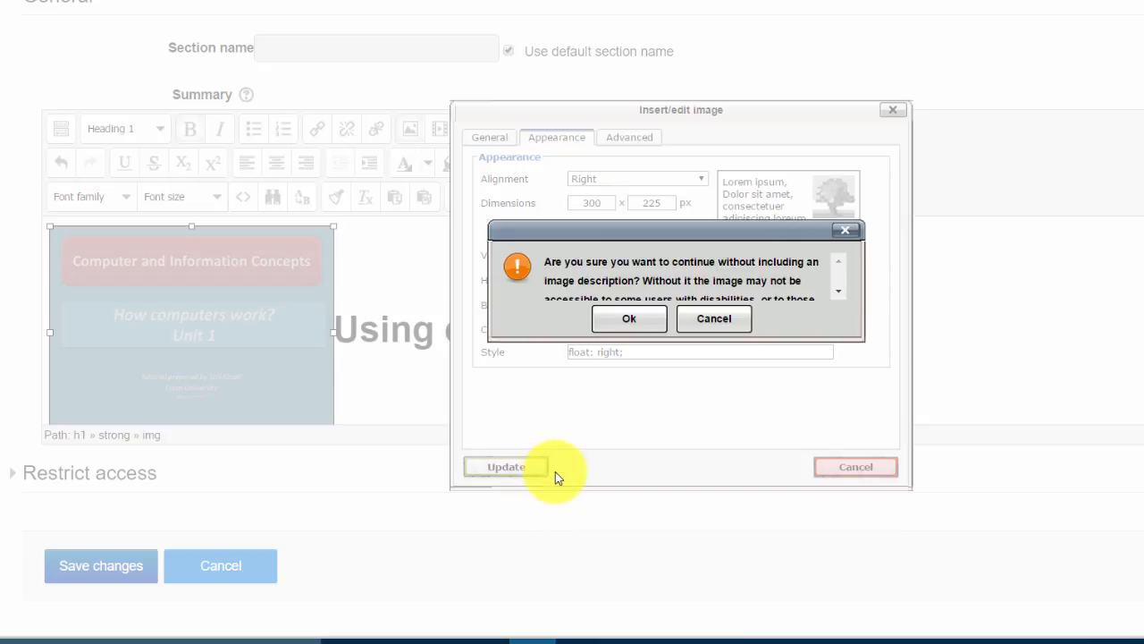
left_click(630, 321)
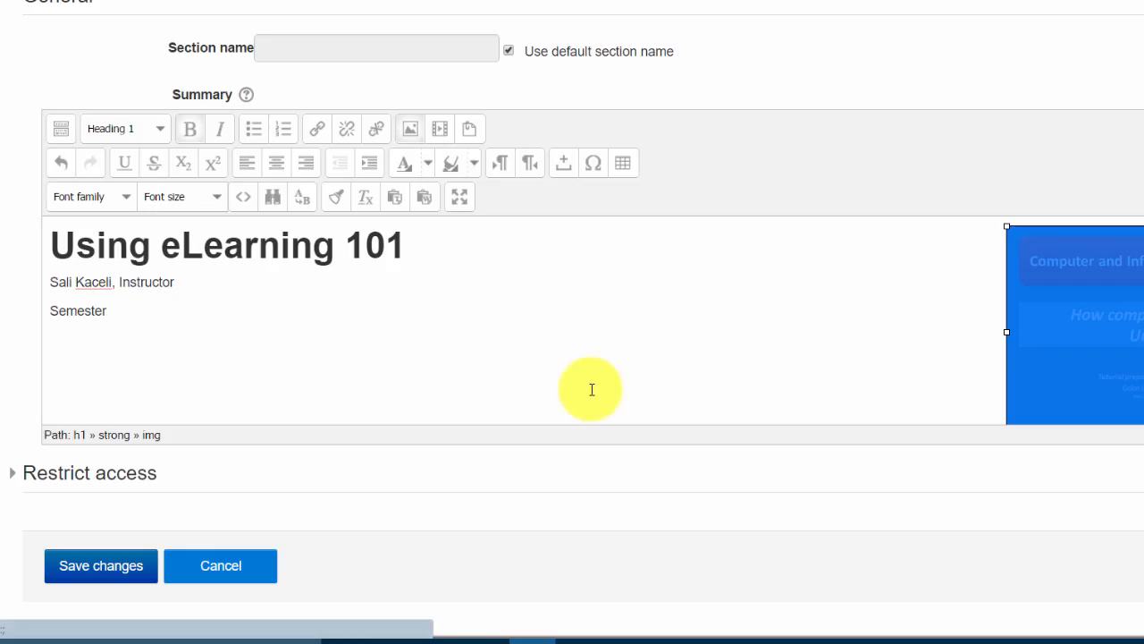
left_click(80, 581)
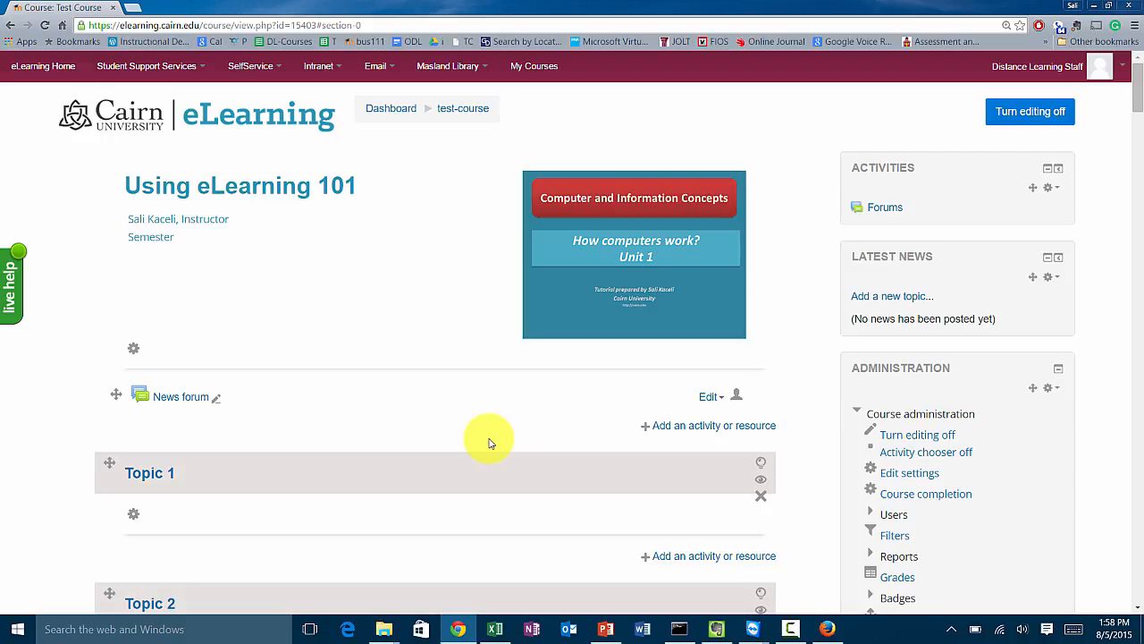
Open the Course Syllabus PDF from the Desktop's Sample Course folder in Foxit Reader and review it before closing.
mouse_move(380, 617)
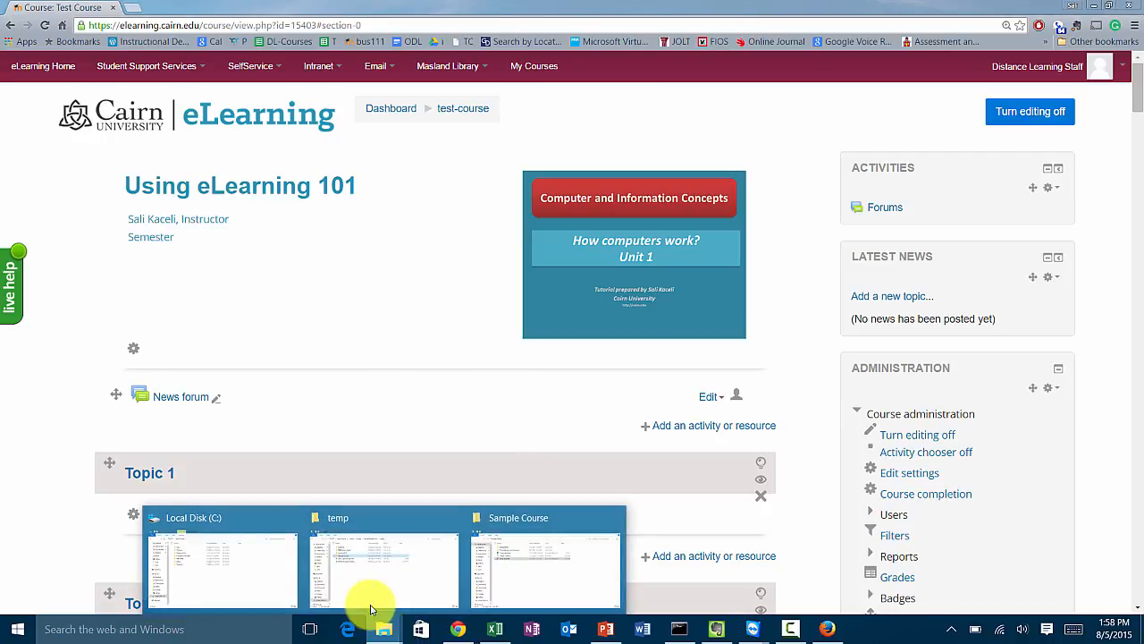
left_click(519, 571)
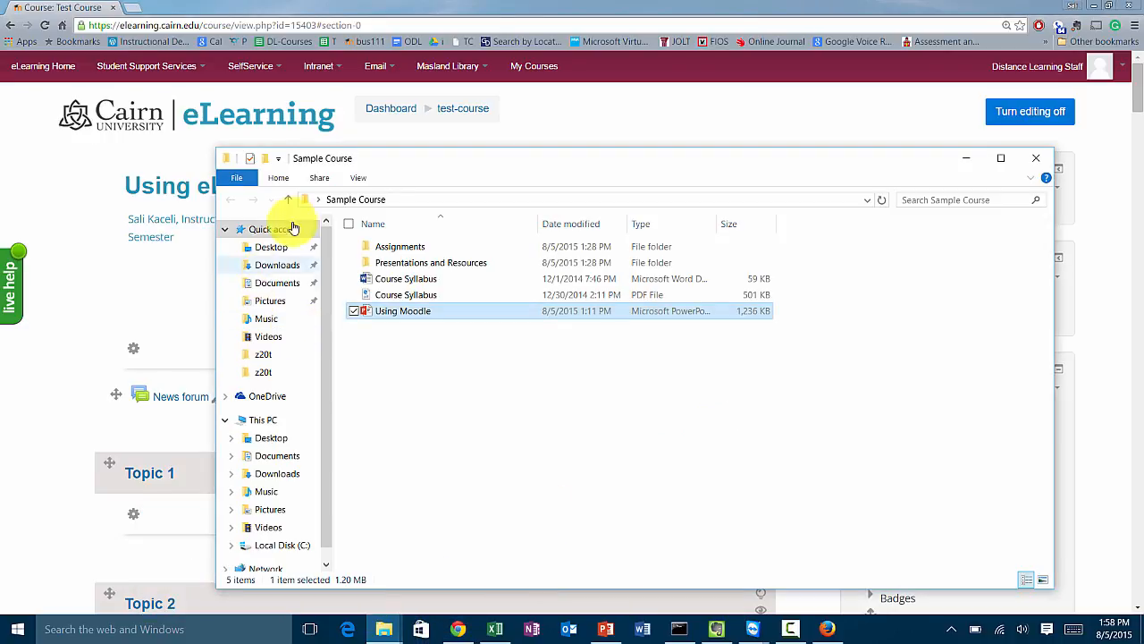
left_click(391, 198)
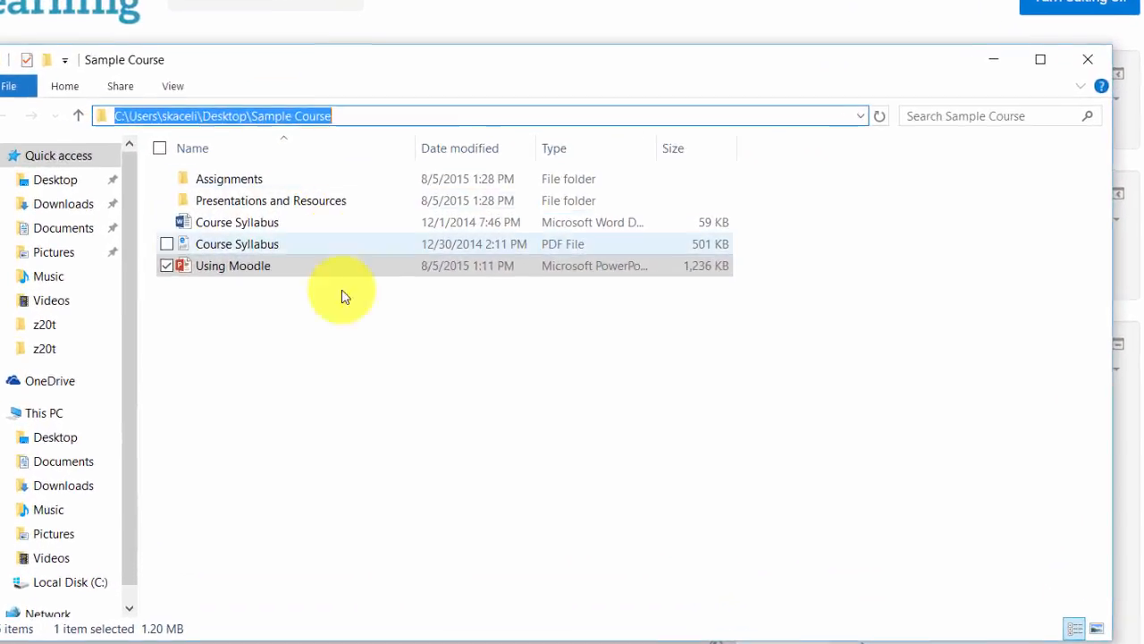
left_click(427, 366)
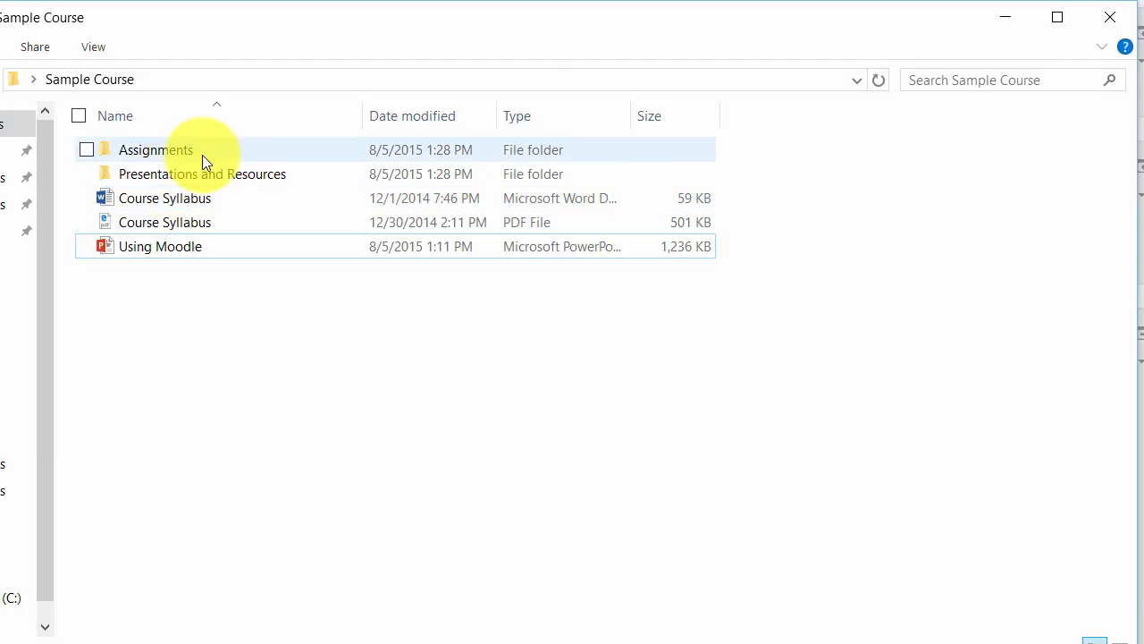
double_click(175, 225)
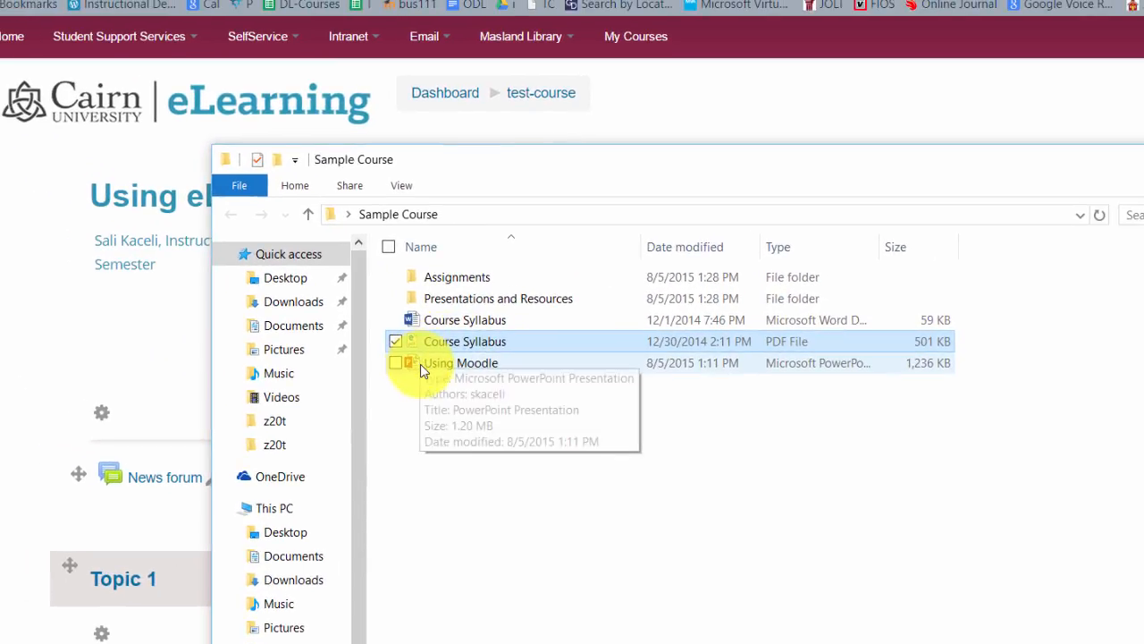
left_click(568, 331)
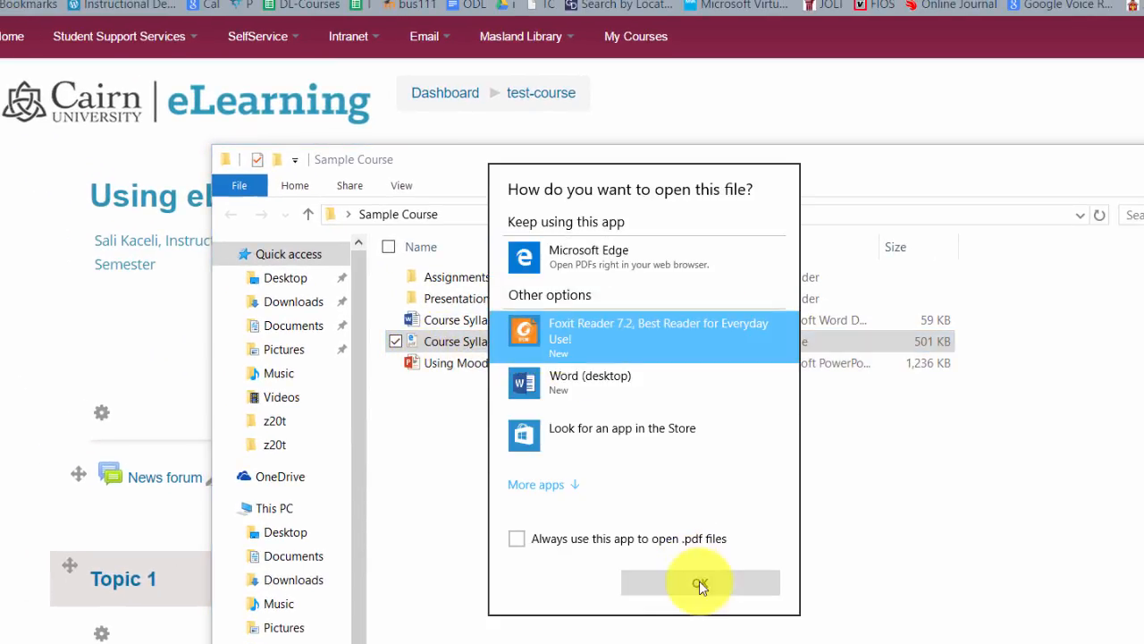
left_click(697, 582)
left_click(757, 464)
scroll(715, 340, "down", 5)
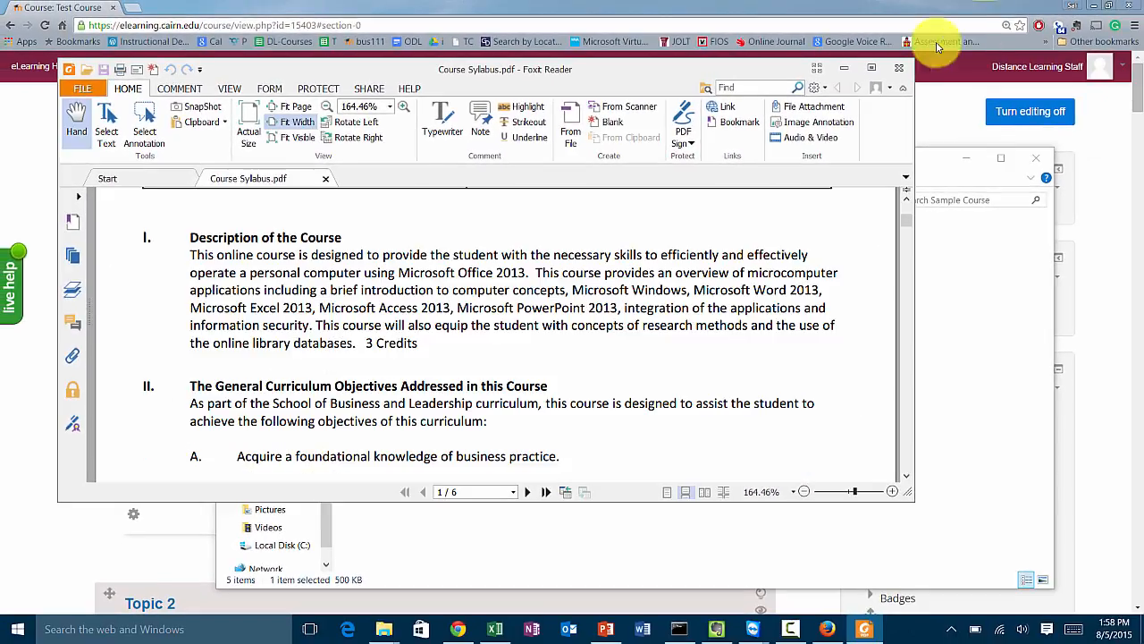
left_click(900, 70)
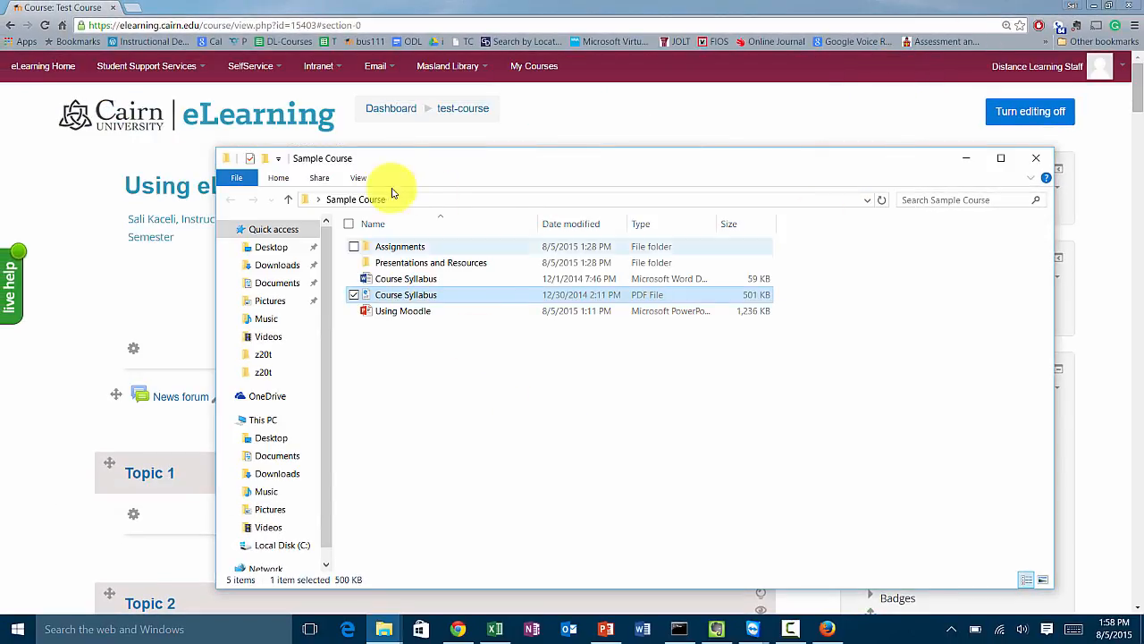
left_click(973, 159)
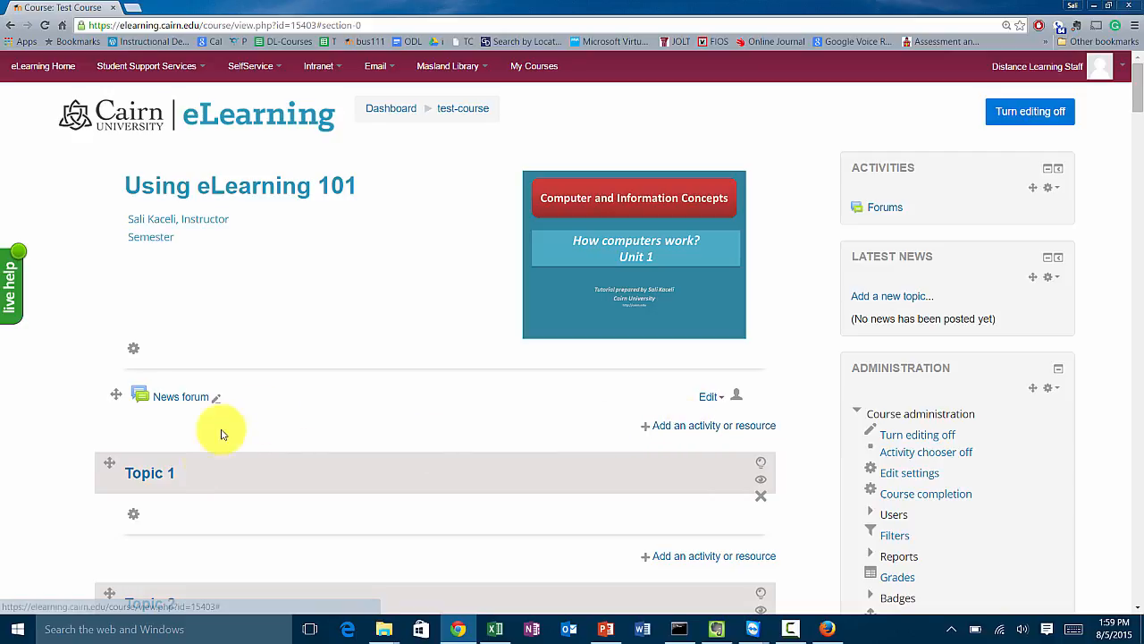
Add a new File resource to the course's general section.
scroll(706, 509, "down", 2)
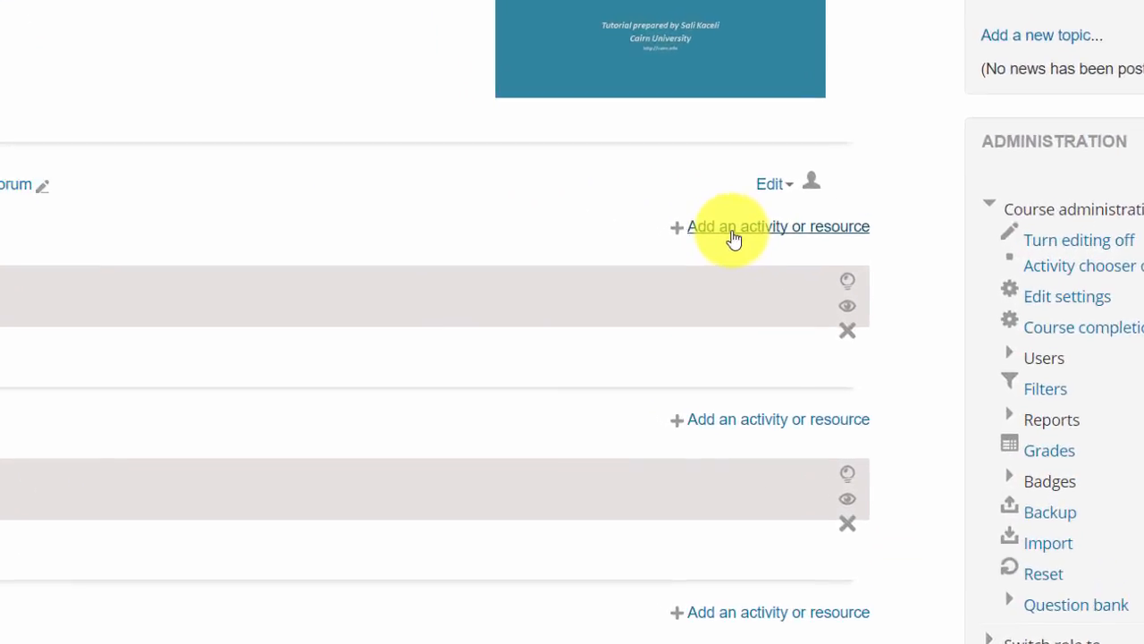
left_click(684, 309)
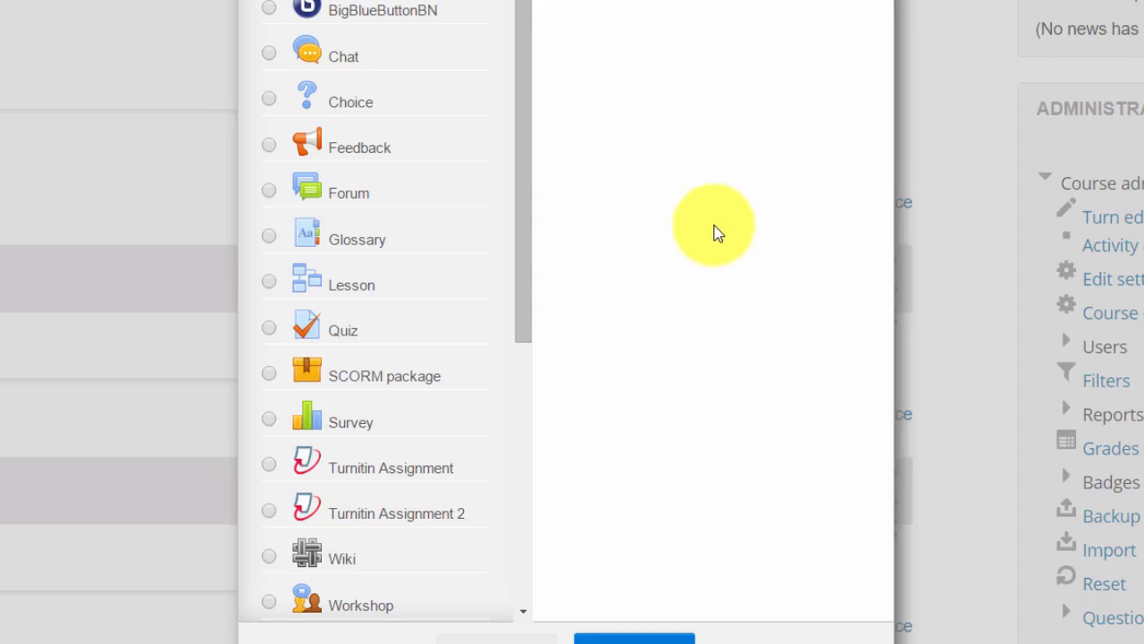
left_click_drag(528, 230, 528, 524)
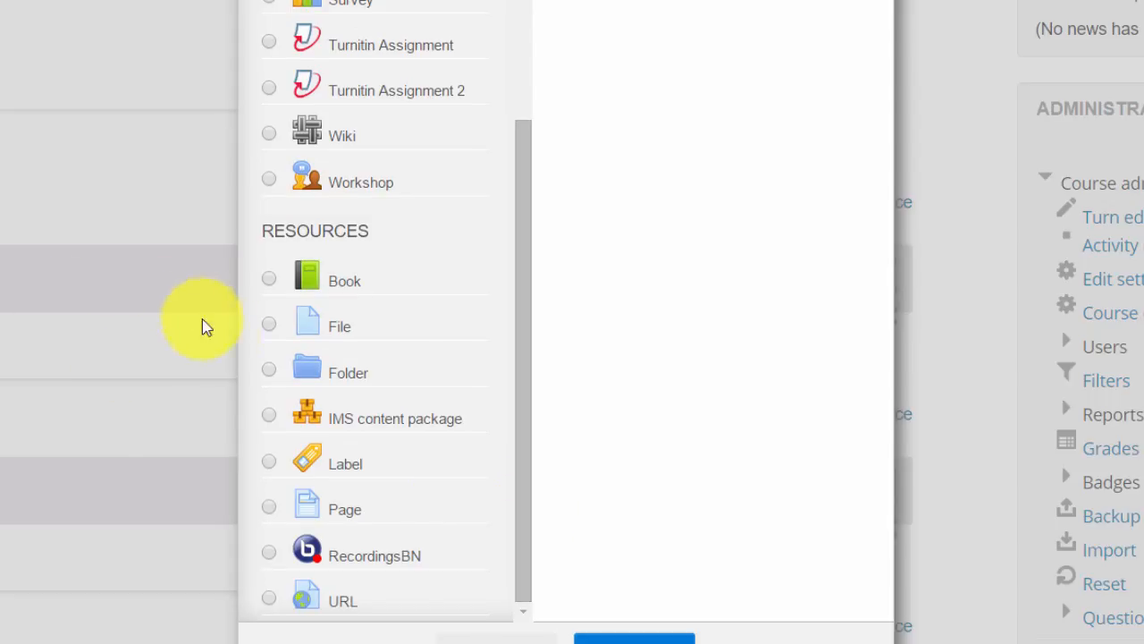
left_click(269, 324)
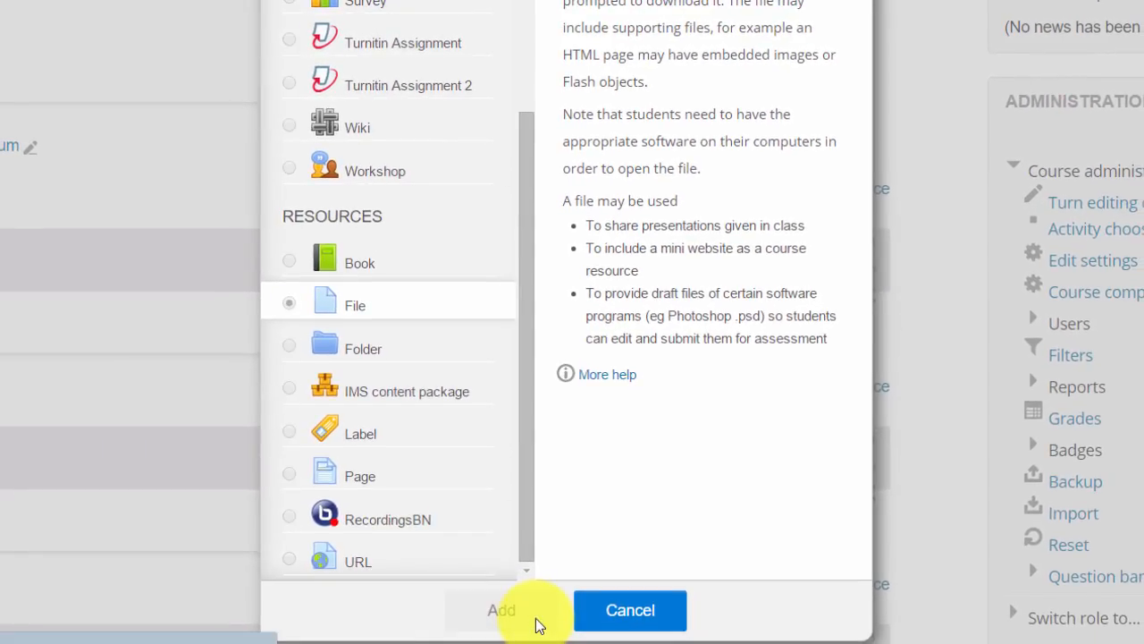
left_click(533, 617)
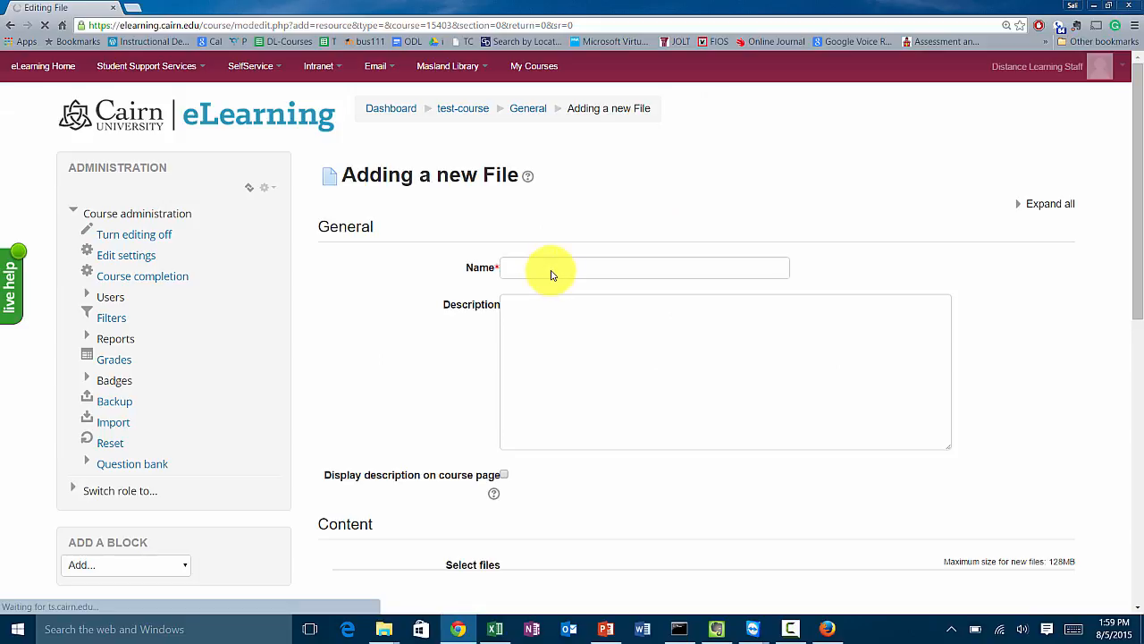
Name the file resource Course Syllabus.
left_click(551, 268)
type("Course Syllabus")
left_click(433, 421)
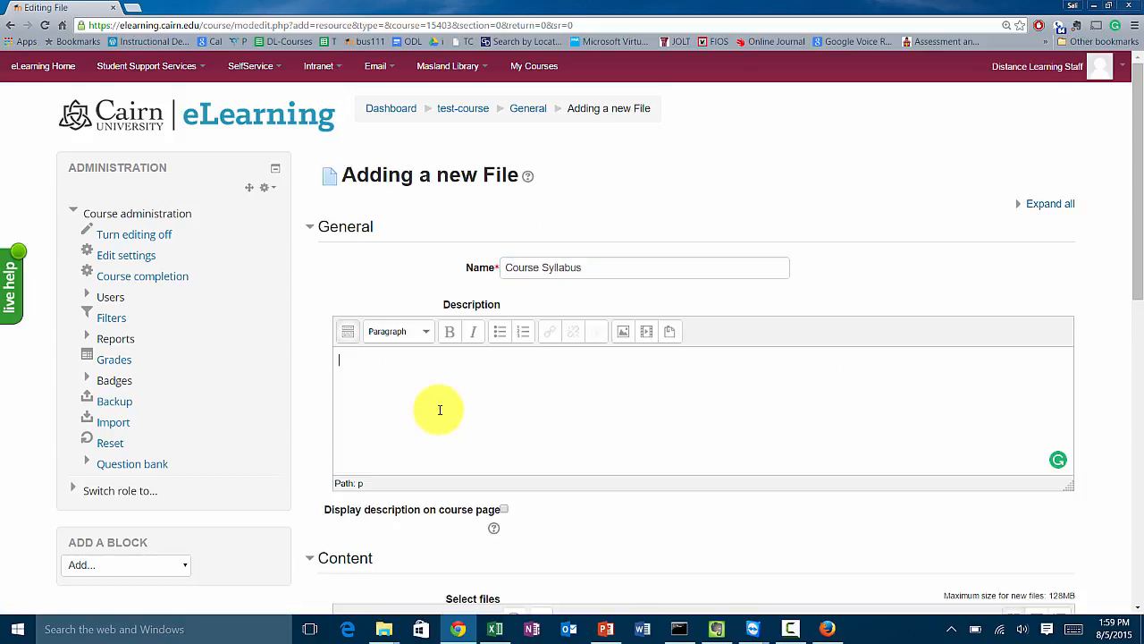
Upload the Course Syllabus PDF from the Desktop's Sample Course folder as the resource's file.
scroll(434, 414, "down", 2)
scroll(435, 340, "down", 1)
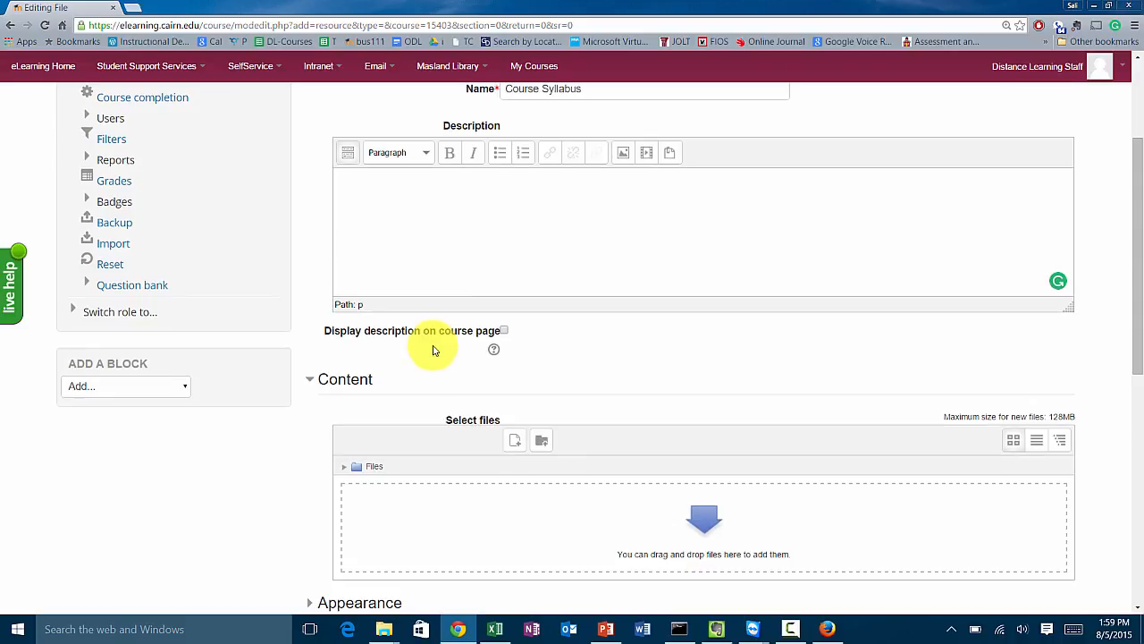
left_click(383, 260)
scroll(428, 355, "down", 1)
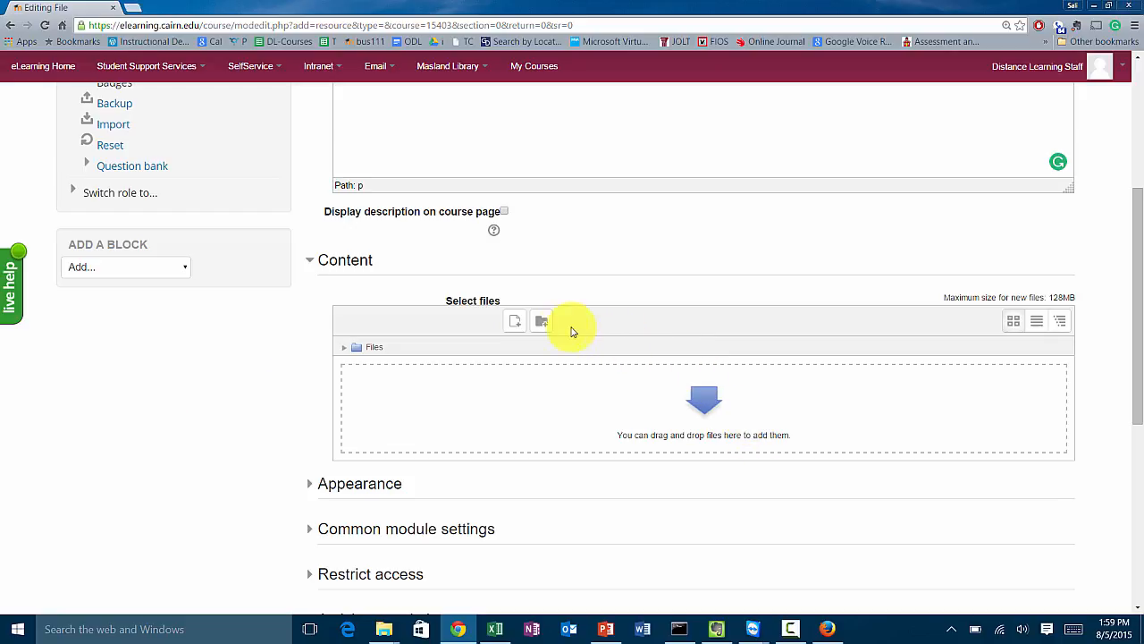
left_click(515, 322)
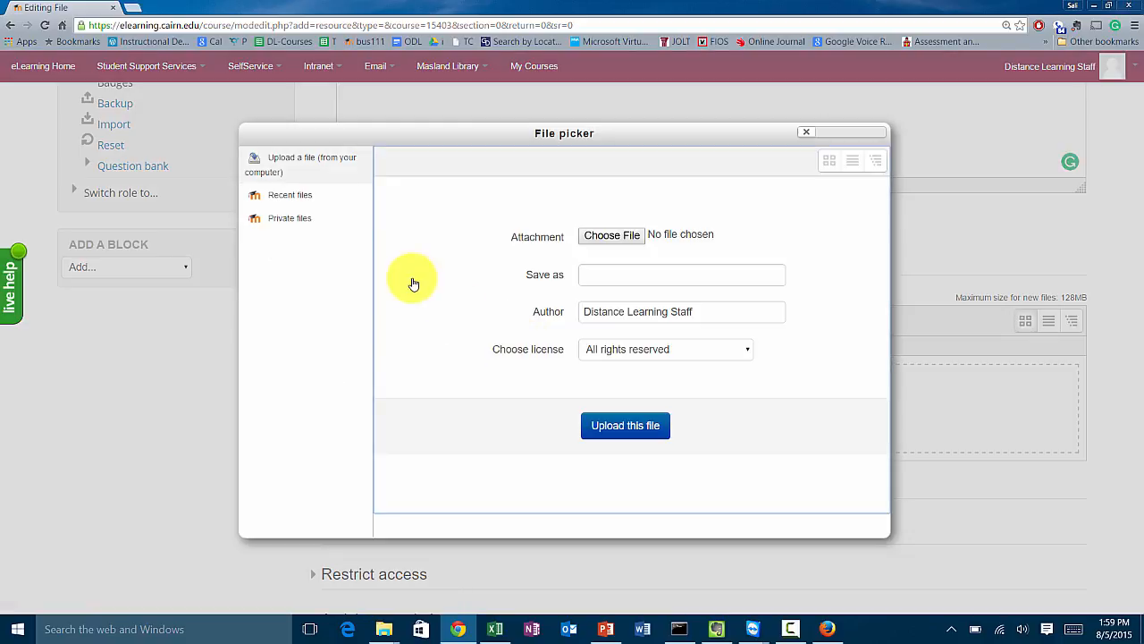
left_click(611, 240)
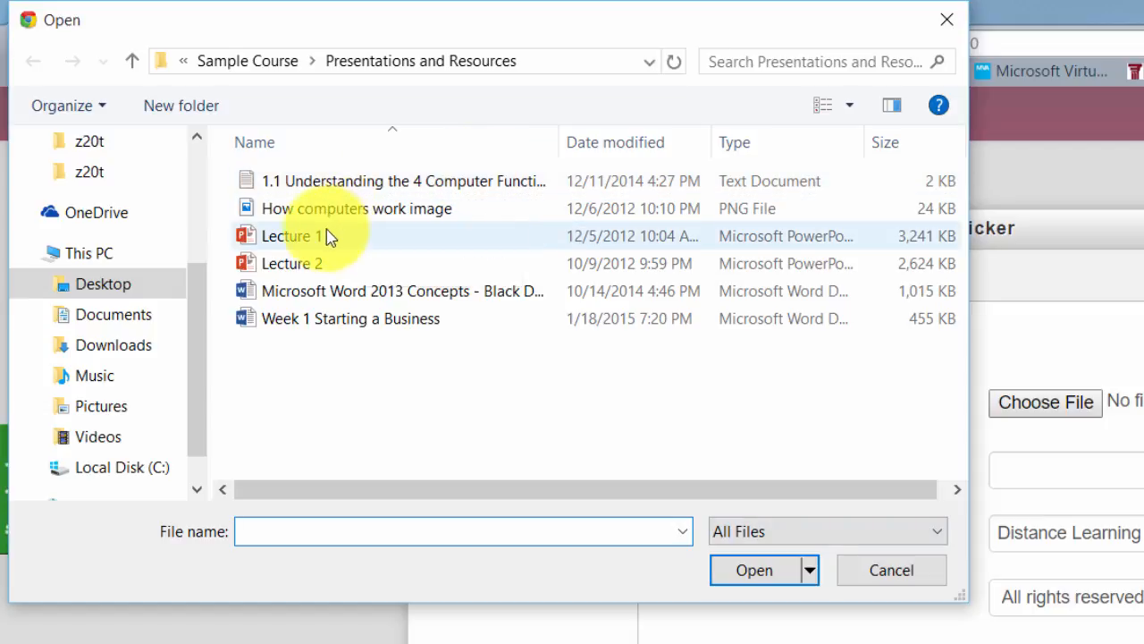
left_click(266, 61)
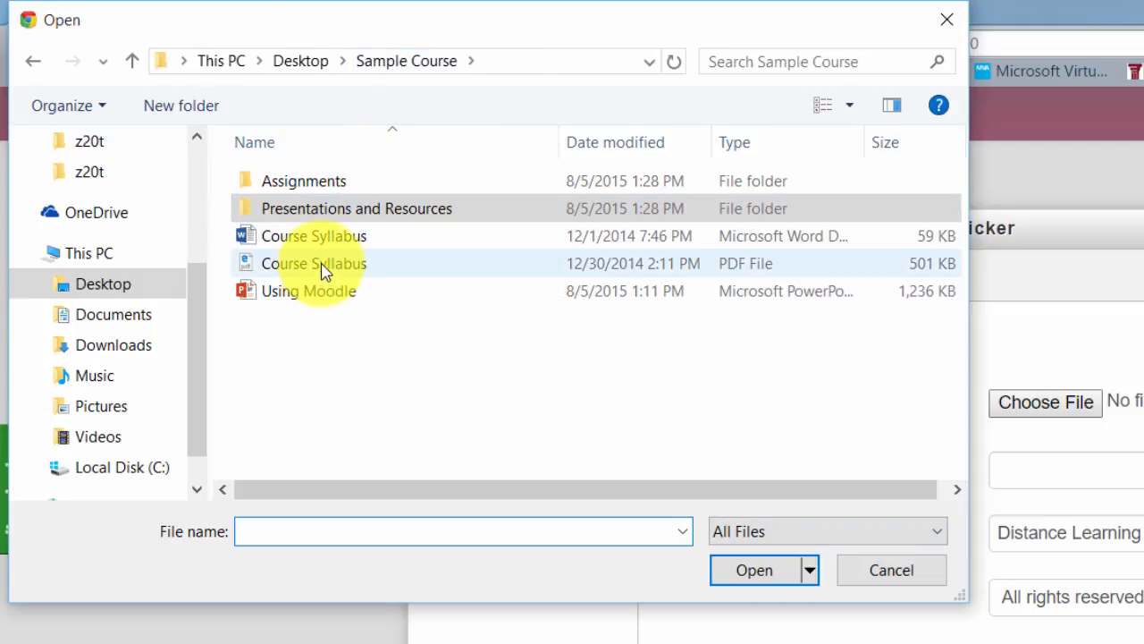
left_click(324, 270)
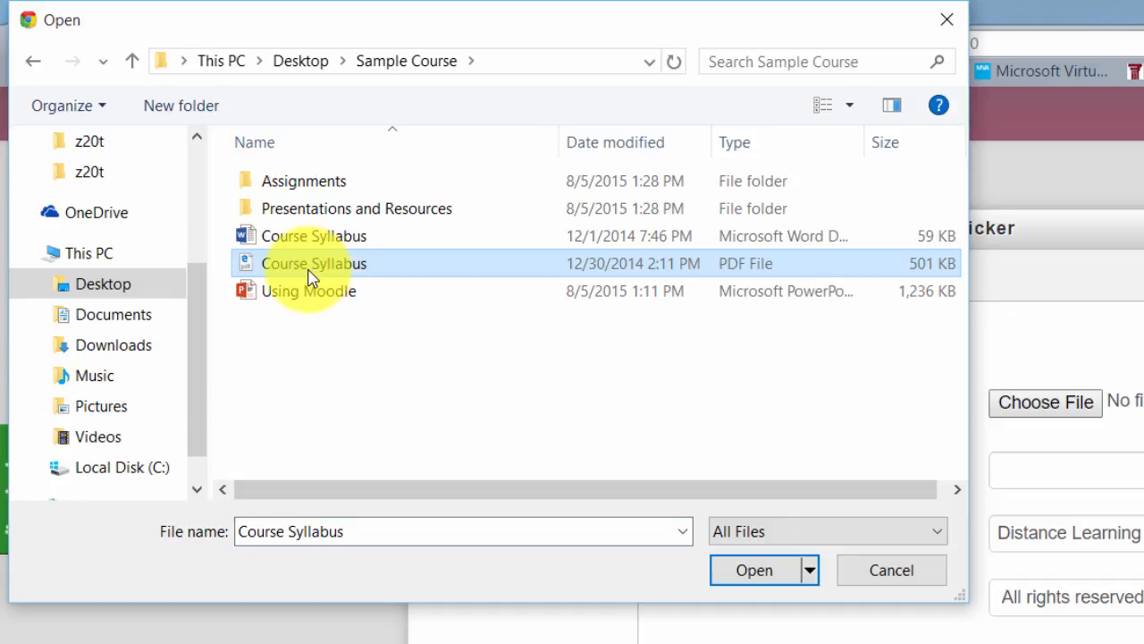
left_click(762, 573)
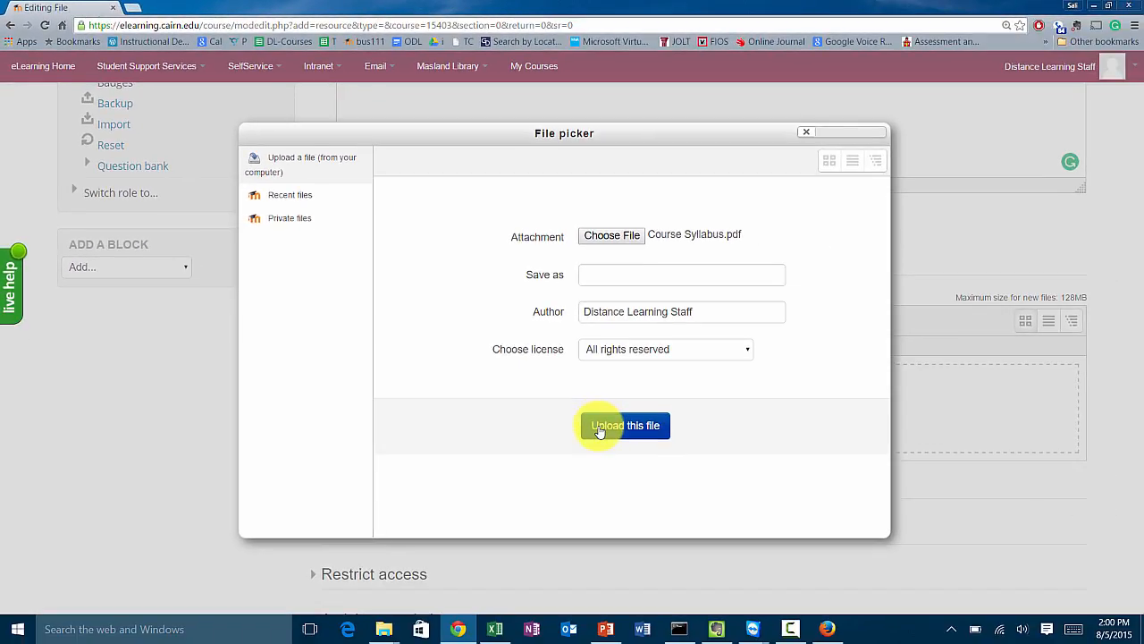
left_click(603, 430)
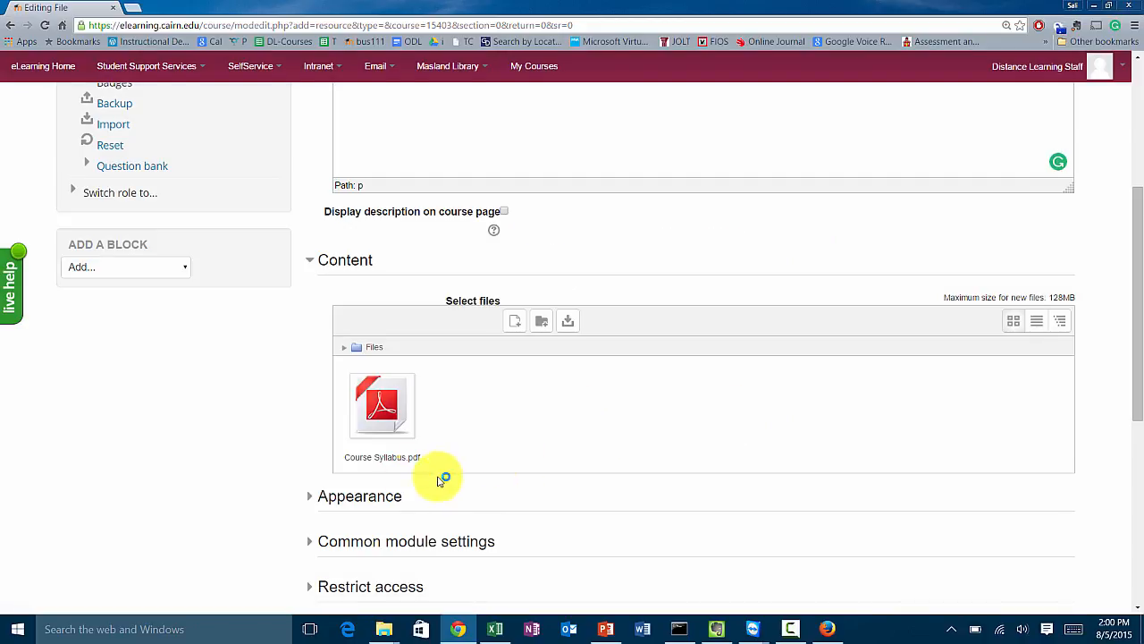
Check the Appearance display options, then save the file resource and return to the course.
scroll(542, 447, "down", 2)
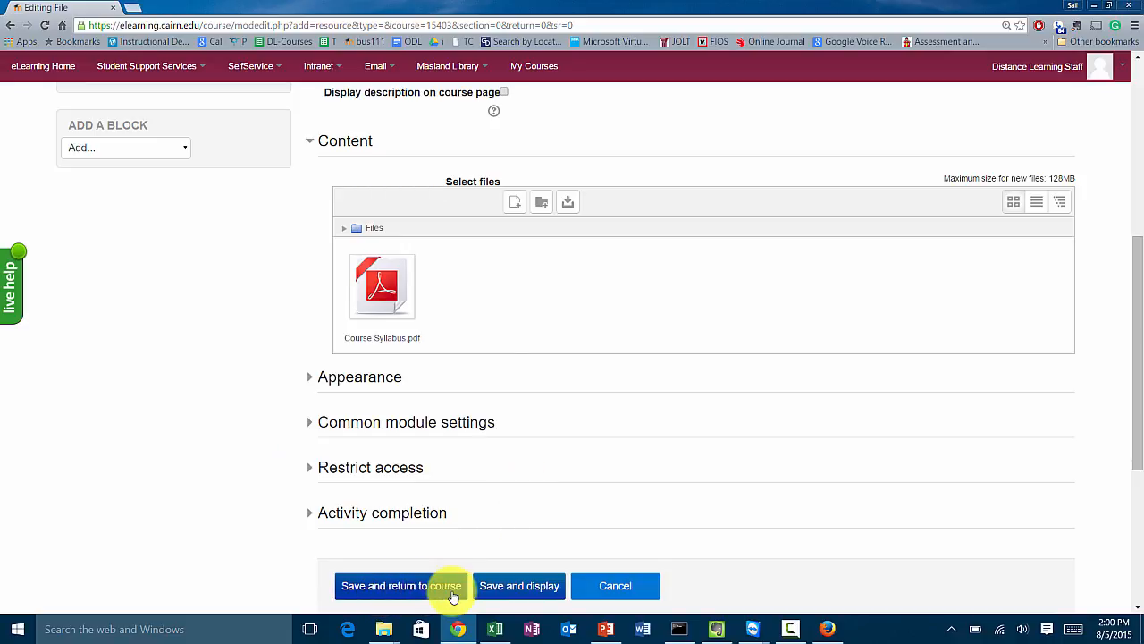
left_click(312, 385)
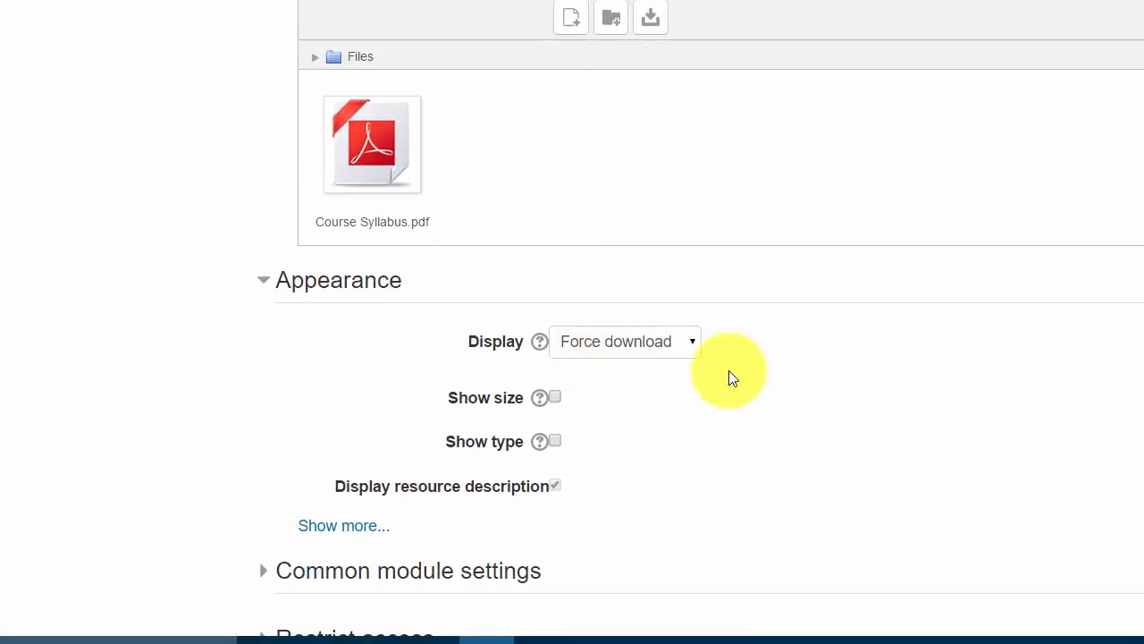
left_click(660, 349)
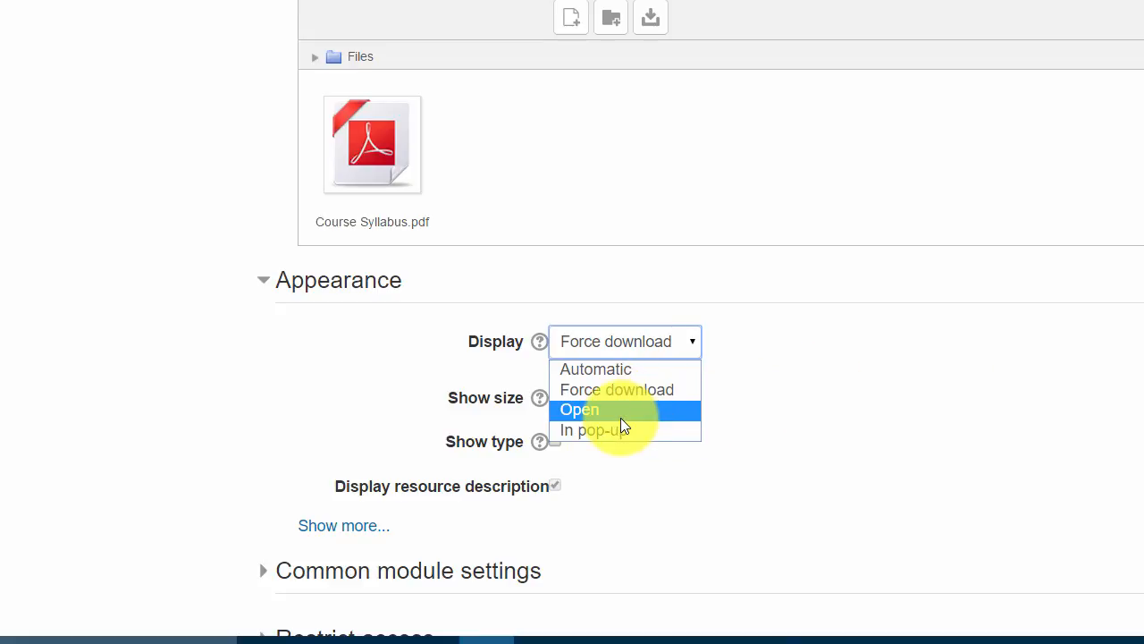
left_click(865, 409)
scroll(894, 380, "down", 3)
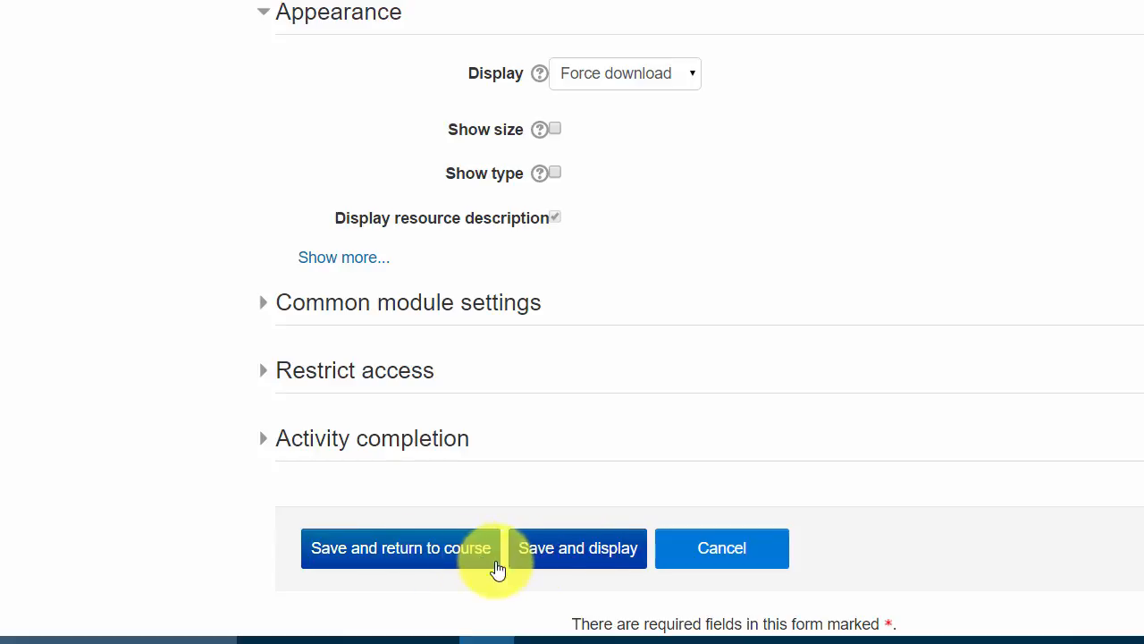
left_click(460, 551)
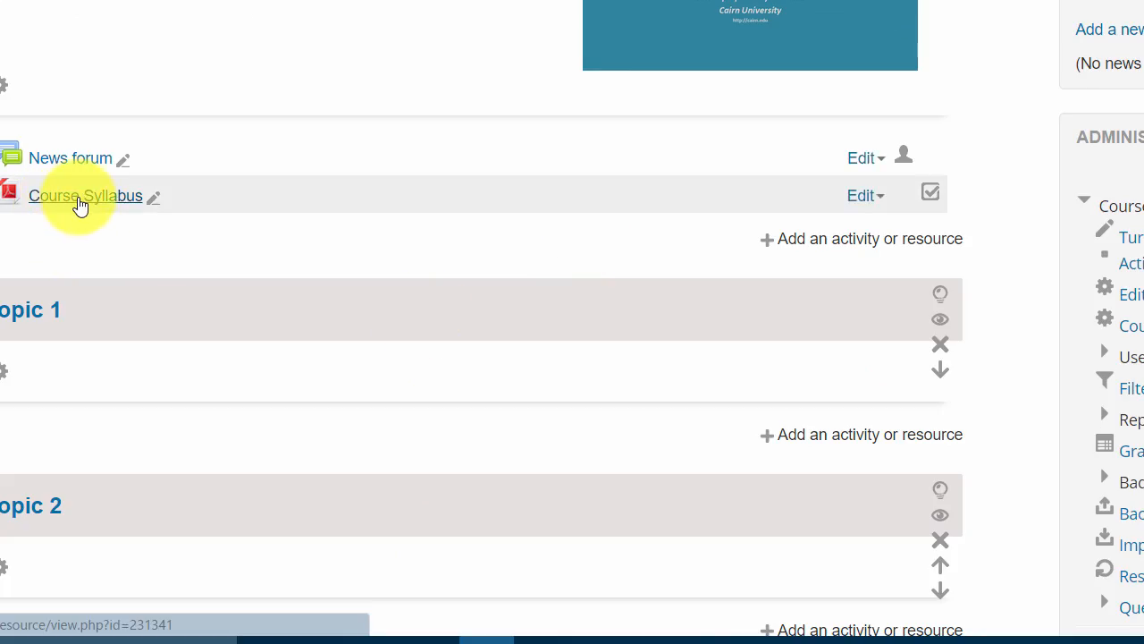
Open the Course Syllabus resource, save the download, and scroll through the PDF.
left_click(81, 198)
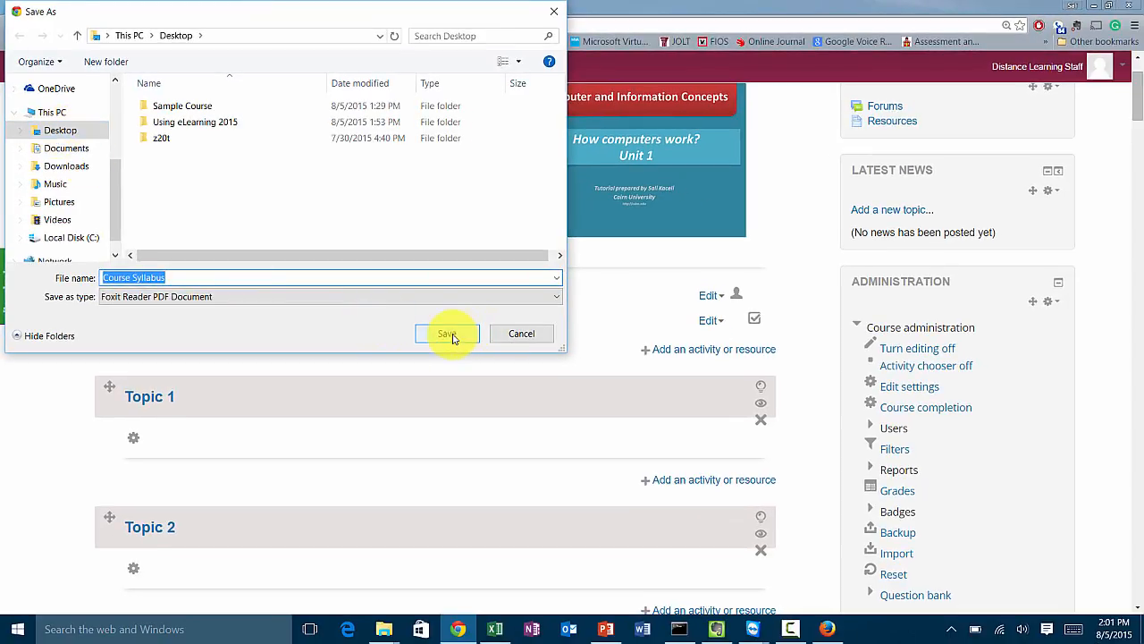
left_click(449, 336)
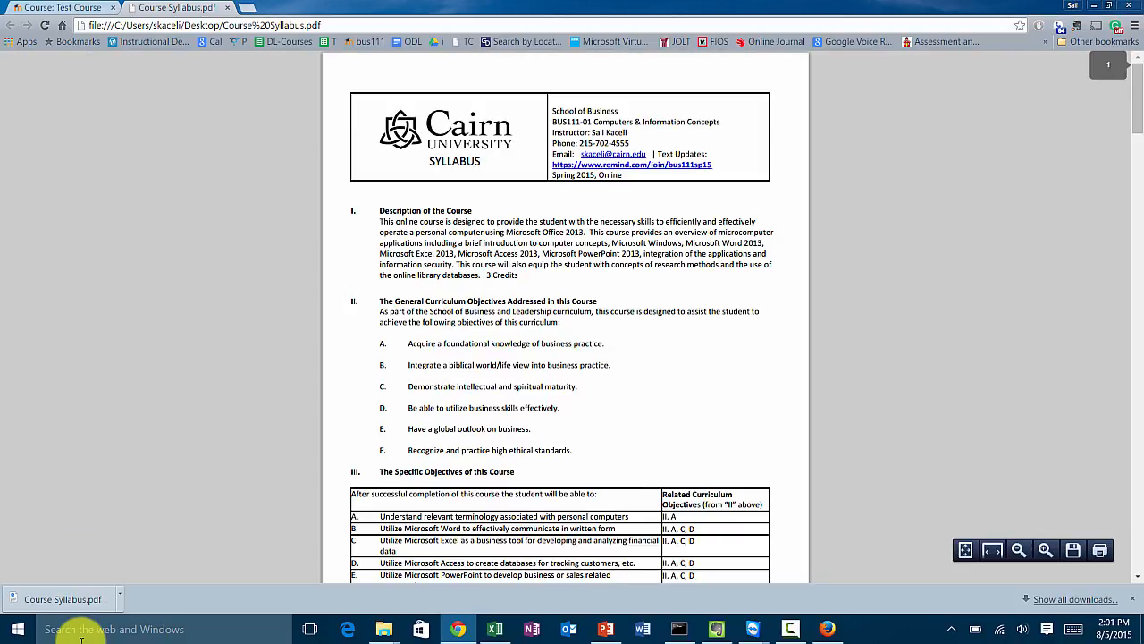
scroll(81, 641, "down", 4)
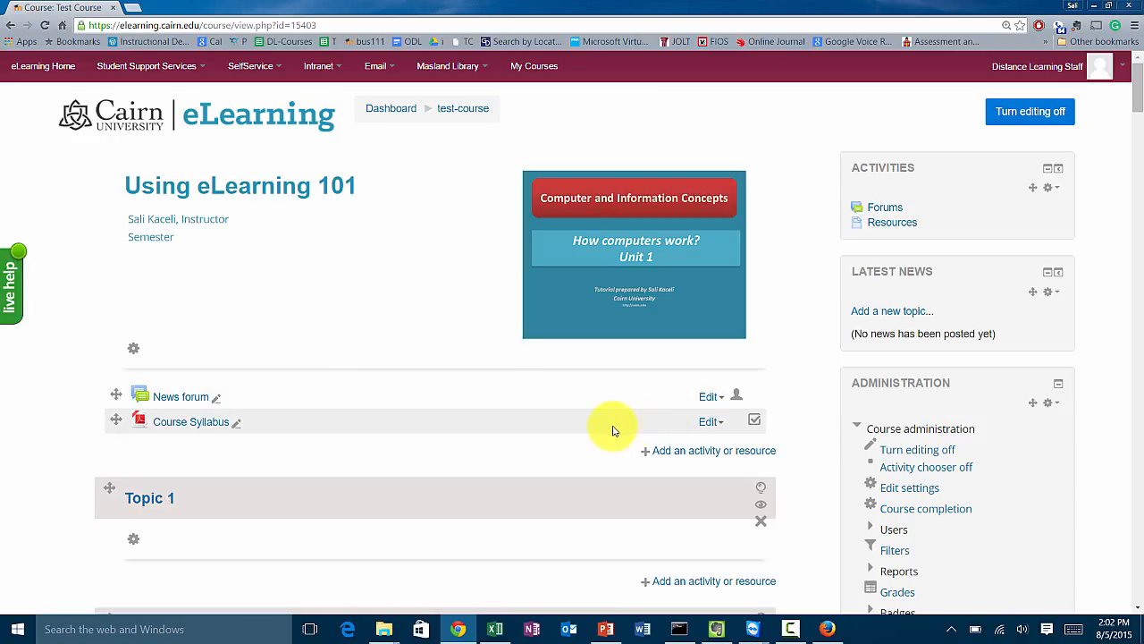
Delete the Course Syllabus file resource from the general section.
left_click(710, 422)
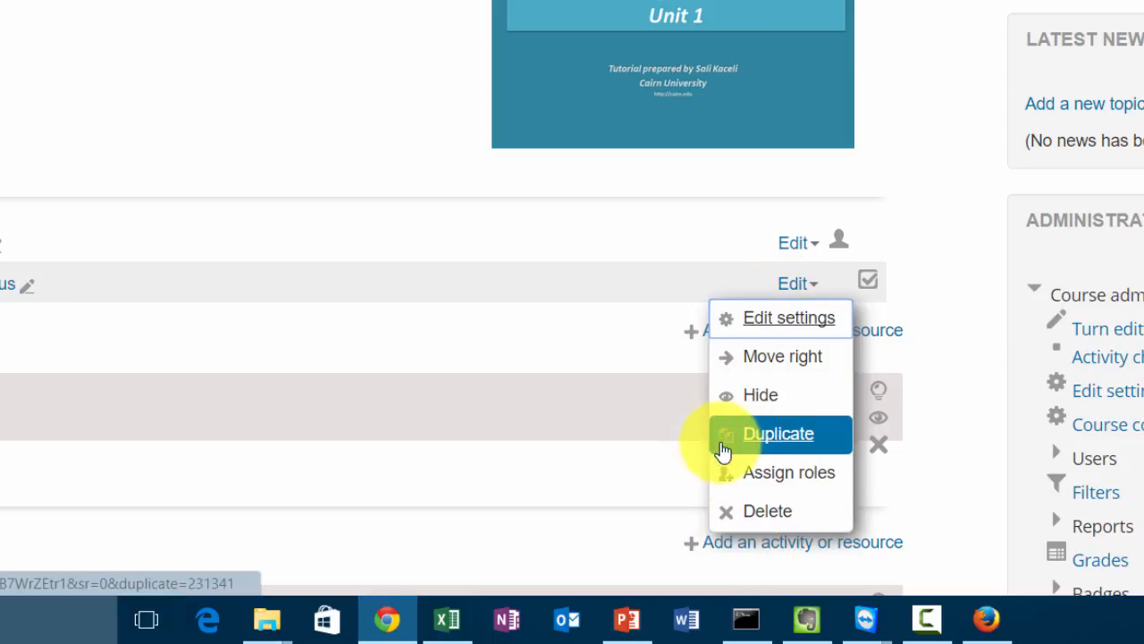
left_click(776, 524)
left_click(516, 258)
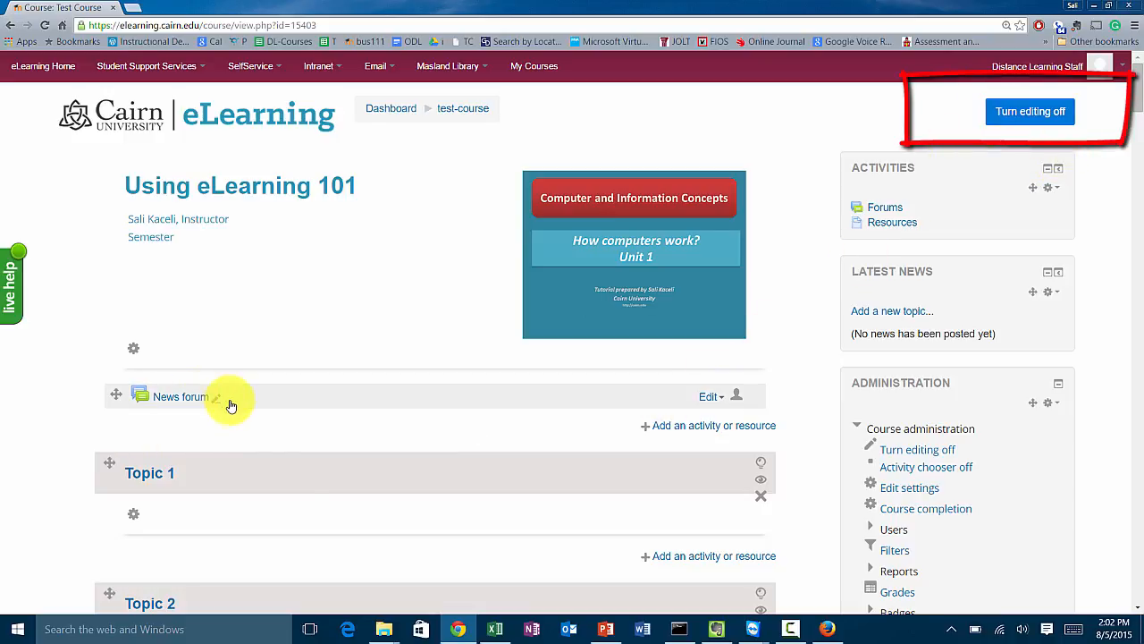
Open the Sample Course folder and drag the Course Syllabus PDF into the course's general section to add it.
mouse_move(386, 637)
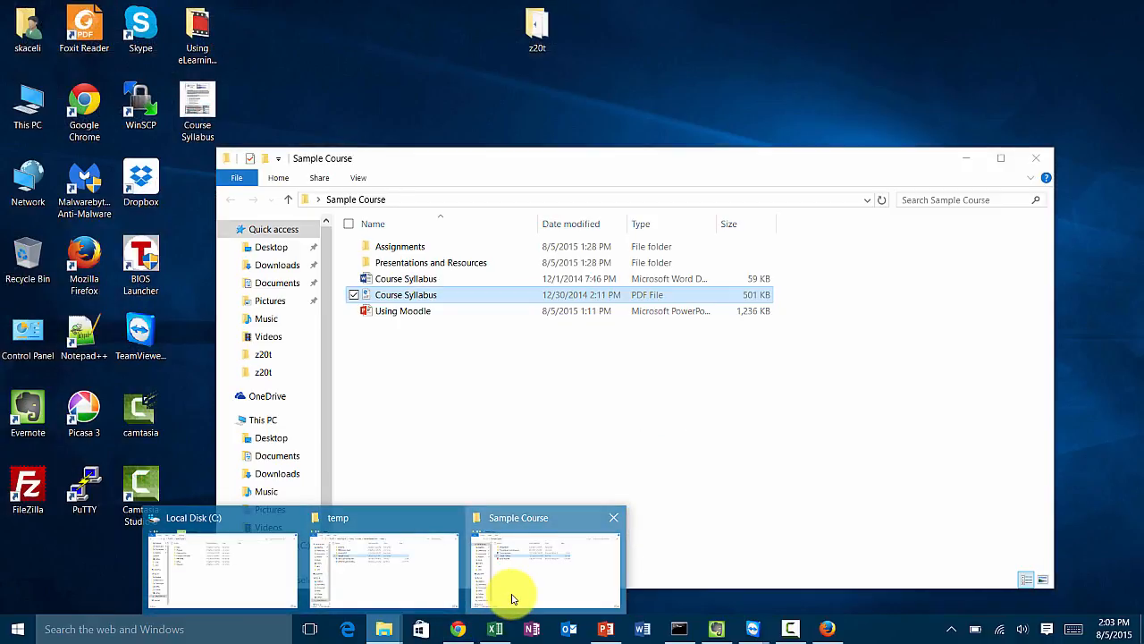
left_click(512, 597)
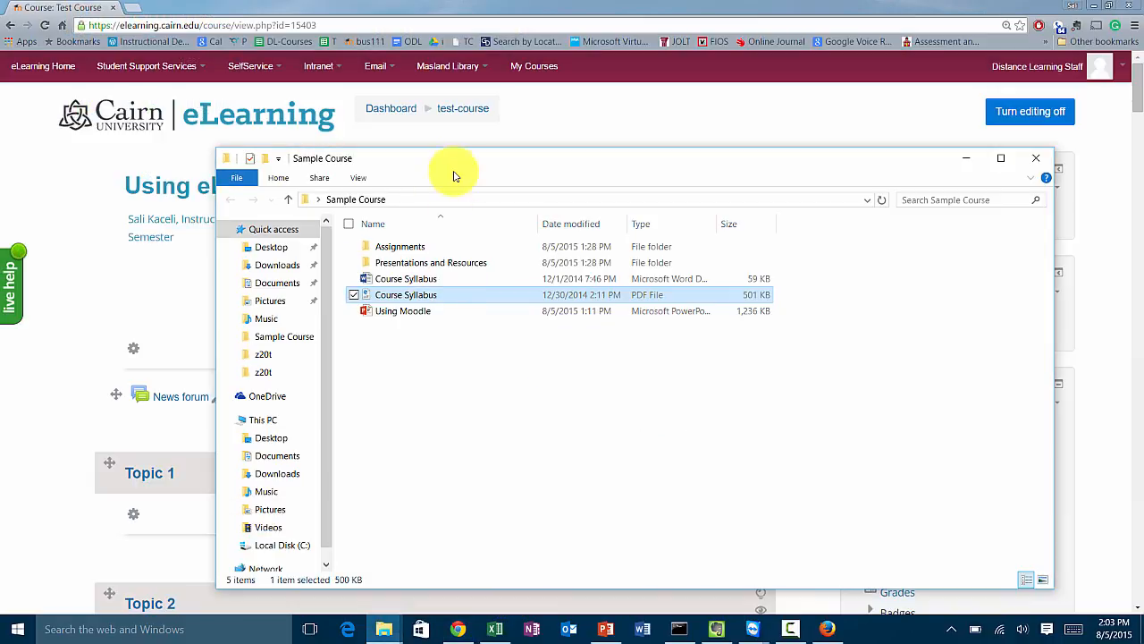
left_click_drag(460, 162, 695, 172)
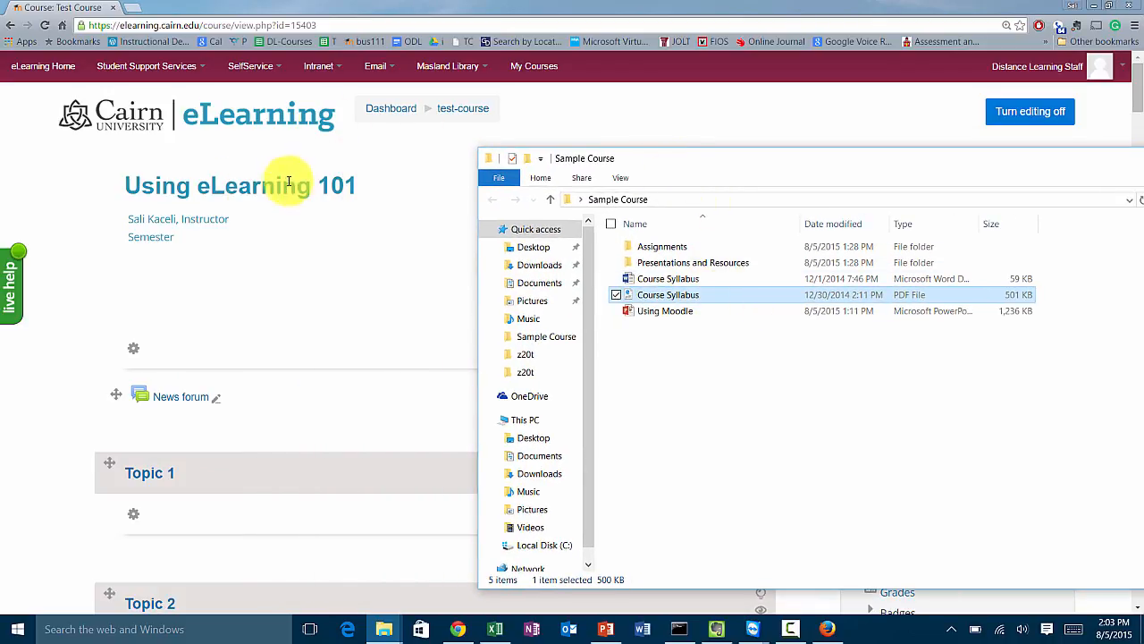
left_click_drag(664, 300, 248, 429)
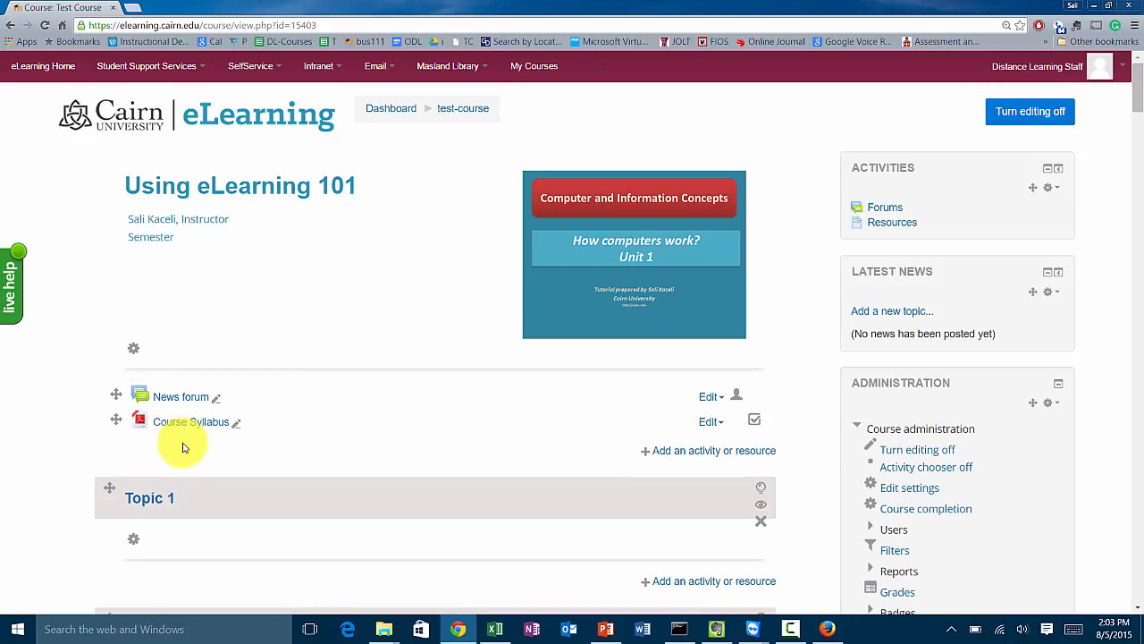